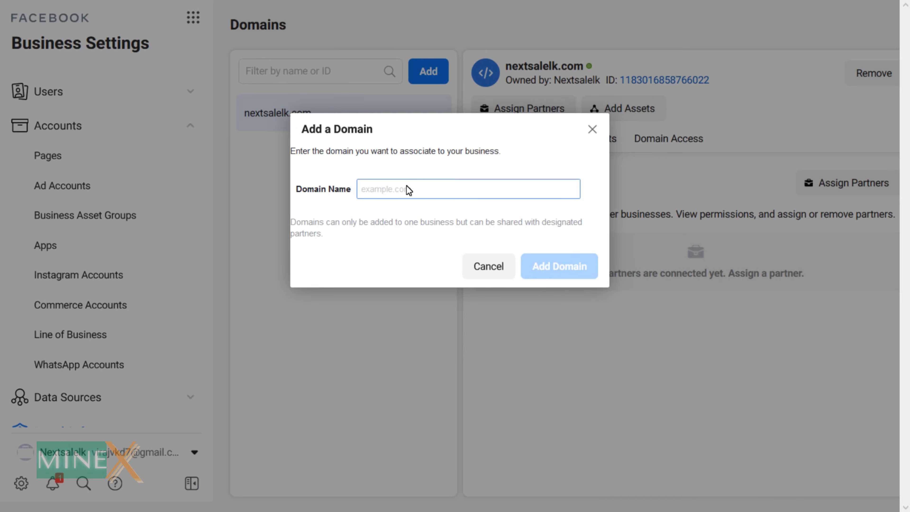
Step: Add NextSaleLK.etsy.com as a domain associated with the business
{"action": "right_click", "coordinate": [383, 192]}
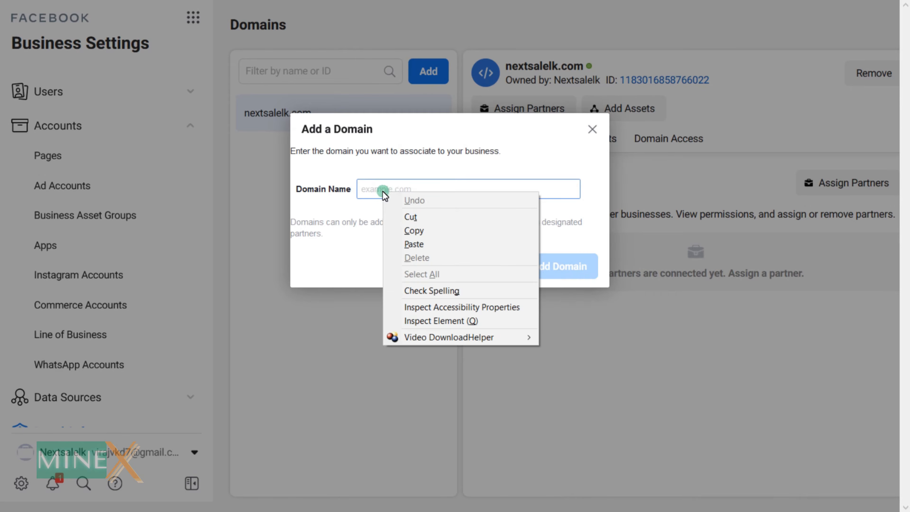
{"action": "left_click", "coordinate": [405, 242]}
{"action": "right_click", "coordinate": [418, 196]}
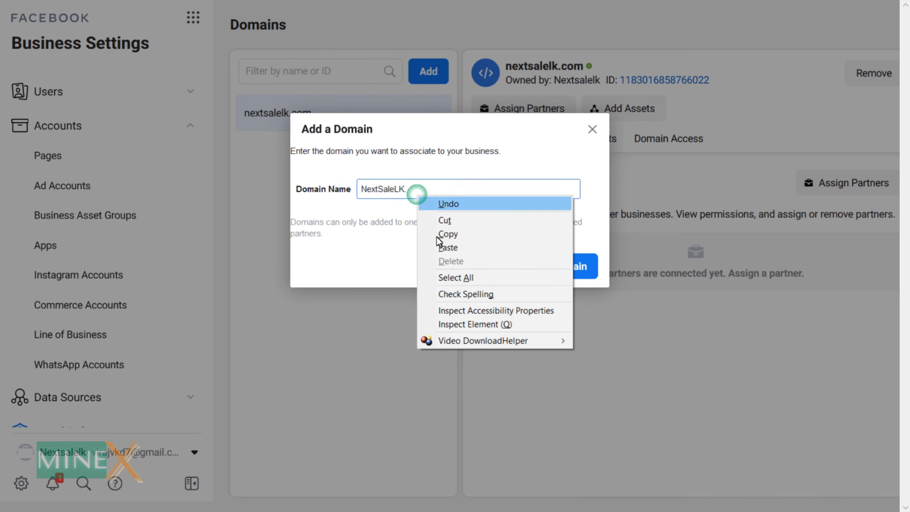
{"action": "left_click", "coordinate": [442, 247]}
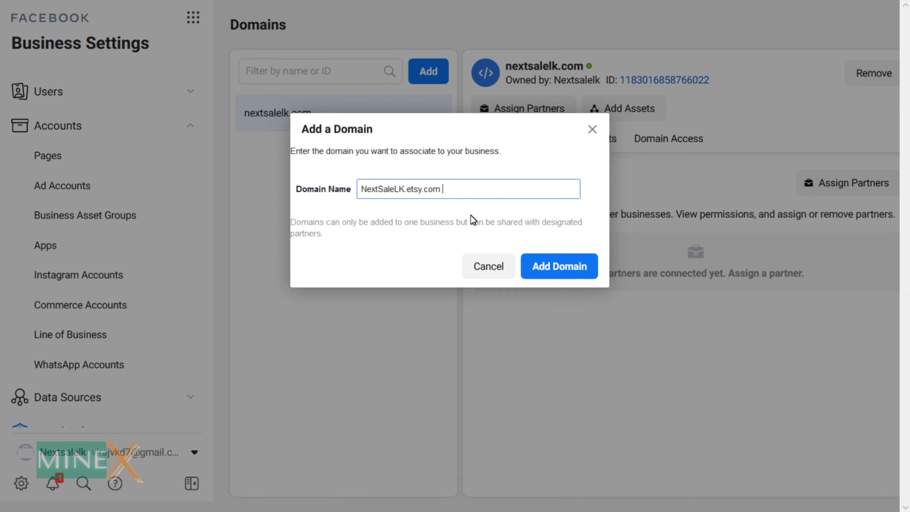
{"action": "left_click", "coordinate": [561, 263]}
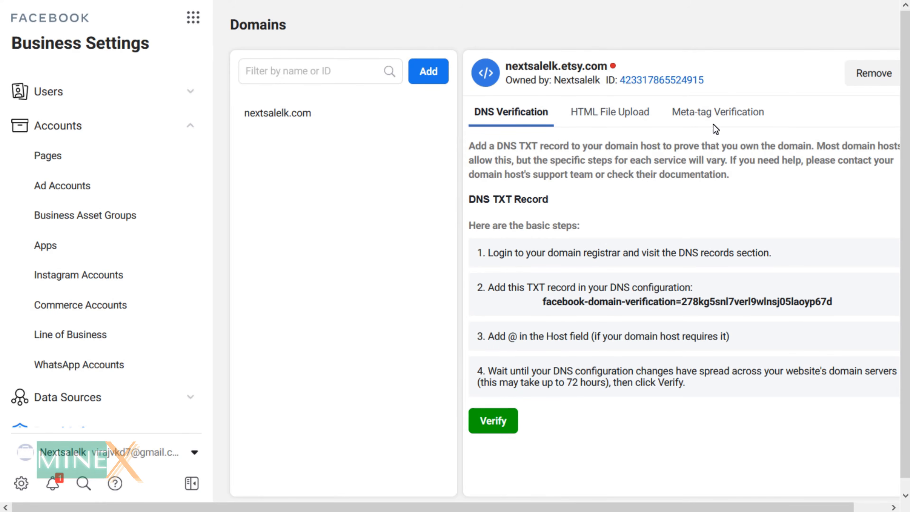
Step: Choose meta-tag verification for nextsalelk.etsy.com and copy the verification code from the tag's content attribute
{"action": "left_click", "coordinate": [717, 114]}
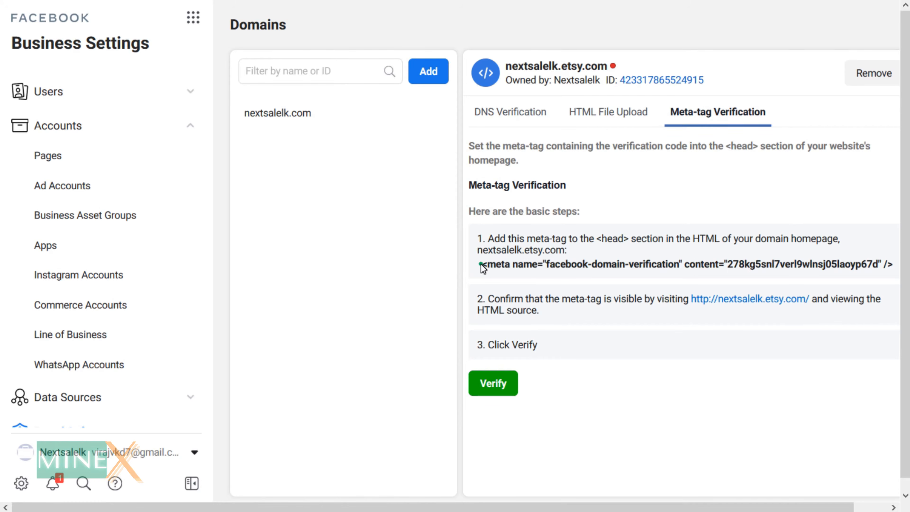
{"action": "left_click_drag", "start_coordinate": [482, 267], "coordinate": [741, 267]}
{"action": "left_click", "coordinate": [680, 270]}
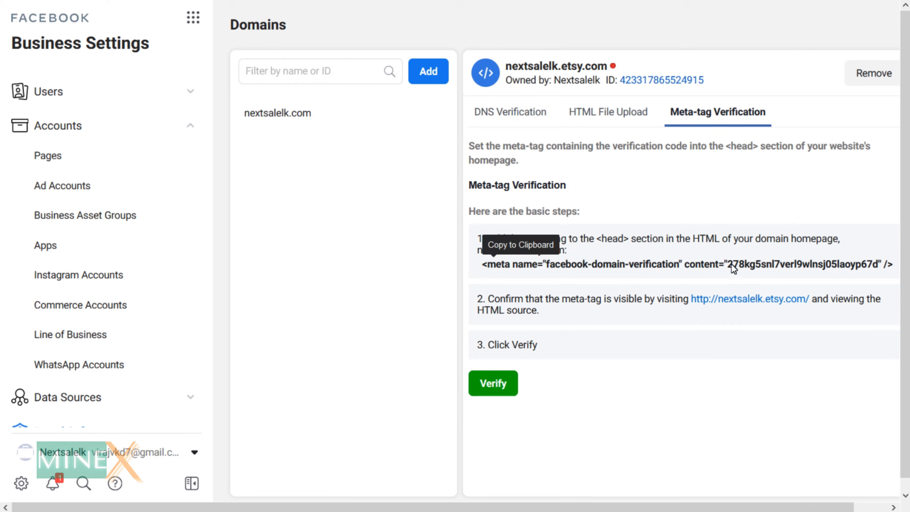
{"action": "left_click_drag", "start_coordinate": [731, 270], "coordinate": [792, 266]}
{"action": "left_click", "coordinate": [792, 265]}
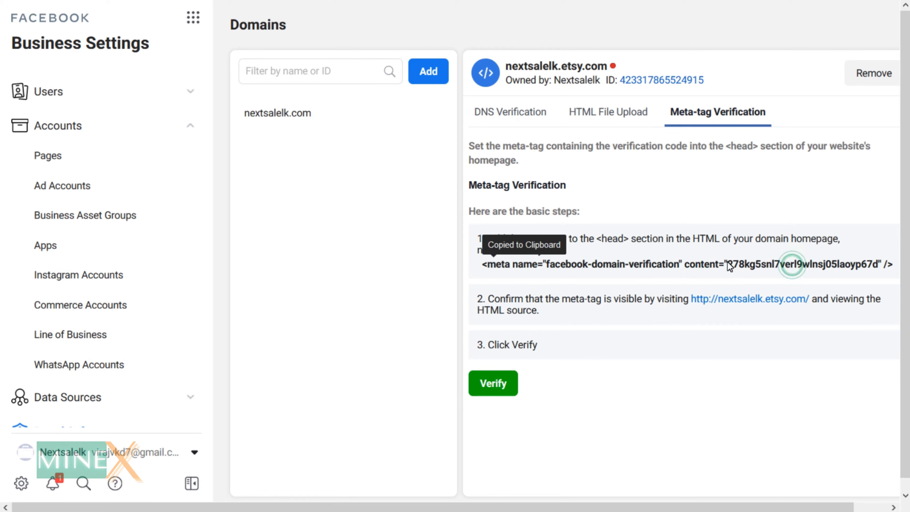
{"action": "left_click_drag", "start_coordinate": [730, 268], "coordinate": [882, 269]}
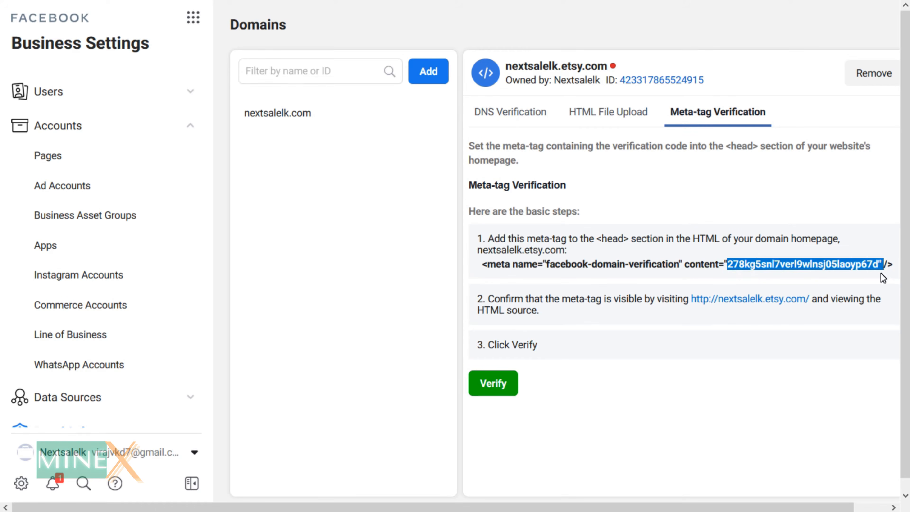
{"action": "right_click", "coordinate": [845, 267]}
{"action": "left_click", "coordinate": [848, 271]}
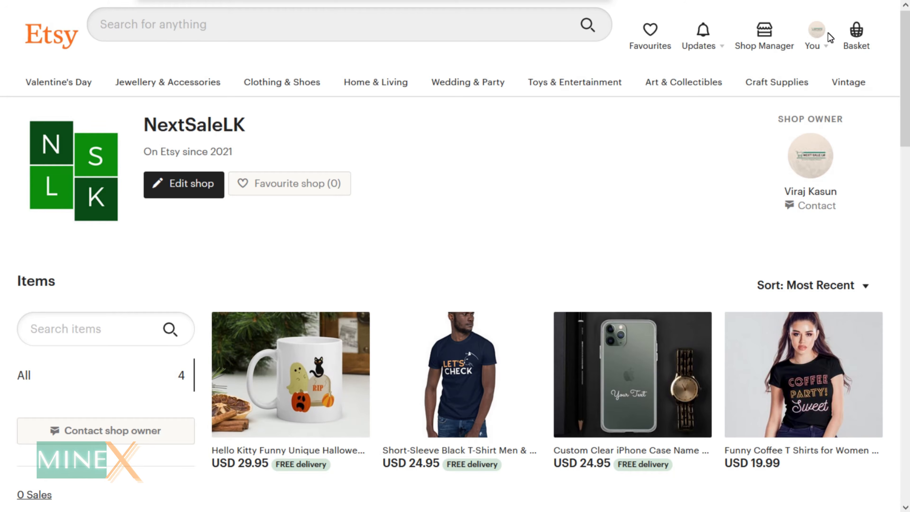
Step: Switch to the Etsy shop and open the Facebook Shops settings in its Shop Manager
{"action": "left_click", "coordinate": [764, 40]}
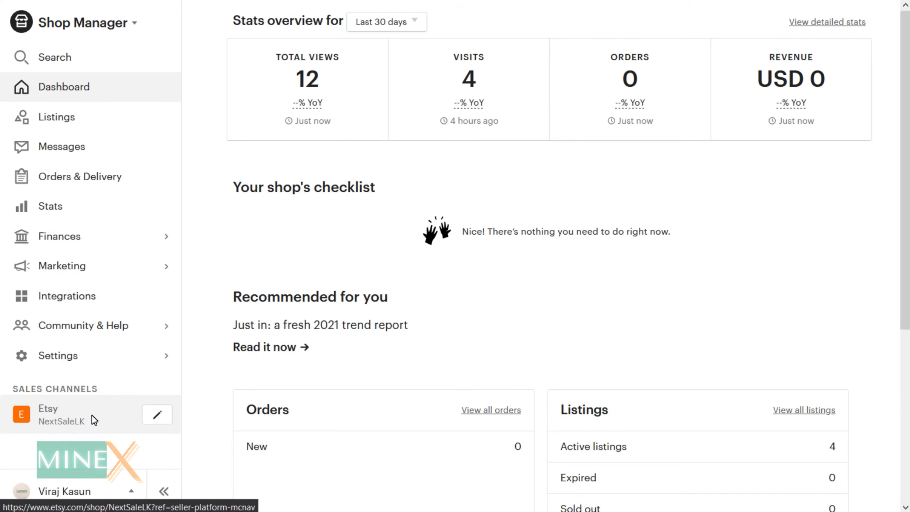
{"action": "left_click", "coordinate": [105, 350]}
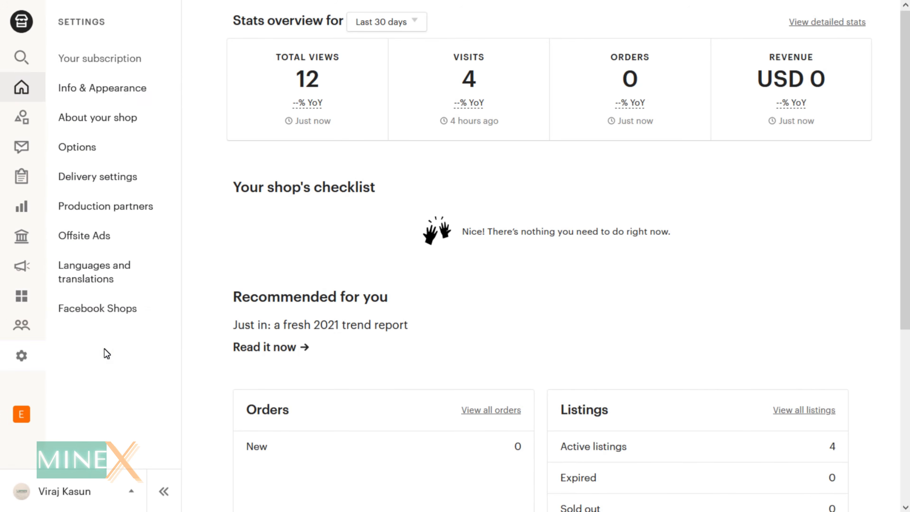
{"action": "left_click", "coordinate": [112, 309]}
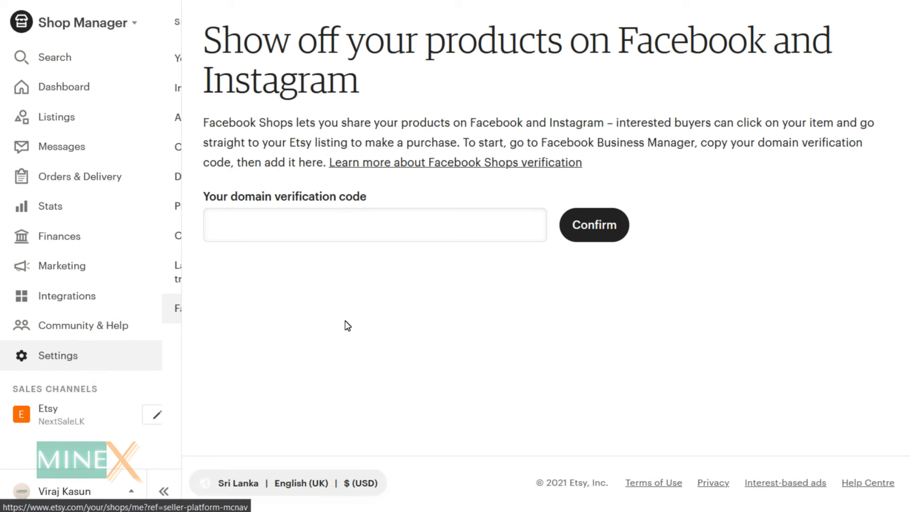
Step: Enter and confirm the copied domain verification code, and complete the verification of nextsalelk.etsy.com in Facebook Business Settings
{"action": "left_click", "coordinate": [347, 229]}
{"action": "right_click", "coordinate": [348, 231]}
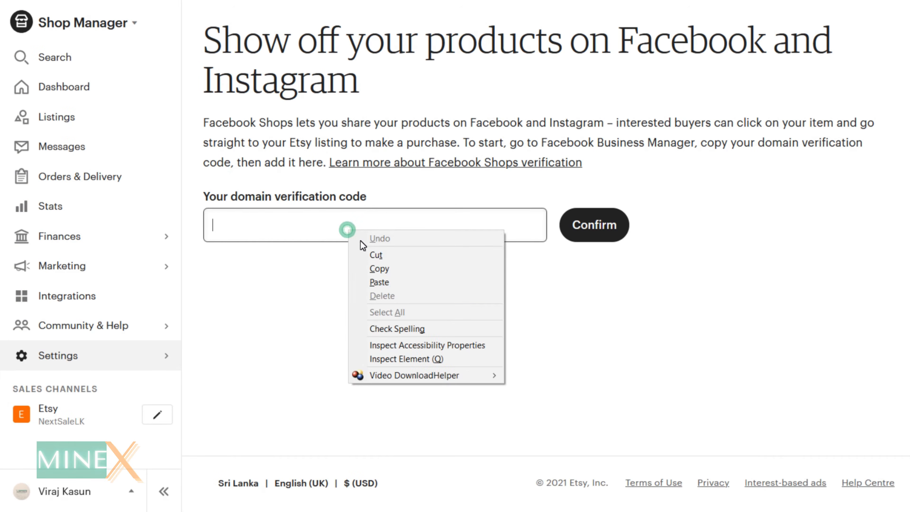
{"action": "left_click", "coordinate": [378, 282]}
{"action": "left_click", "coordinate": [601, 233]}
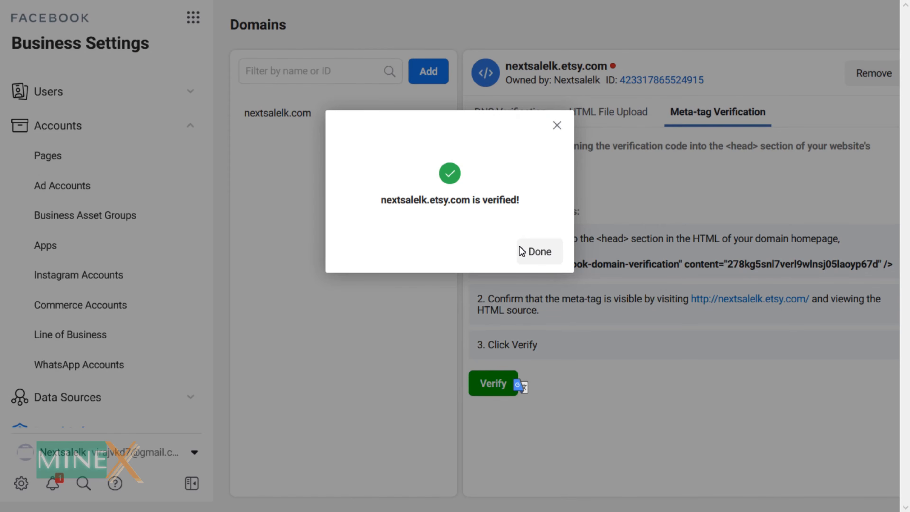
{"action": "left_click", "coordinate": [539, 252]}
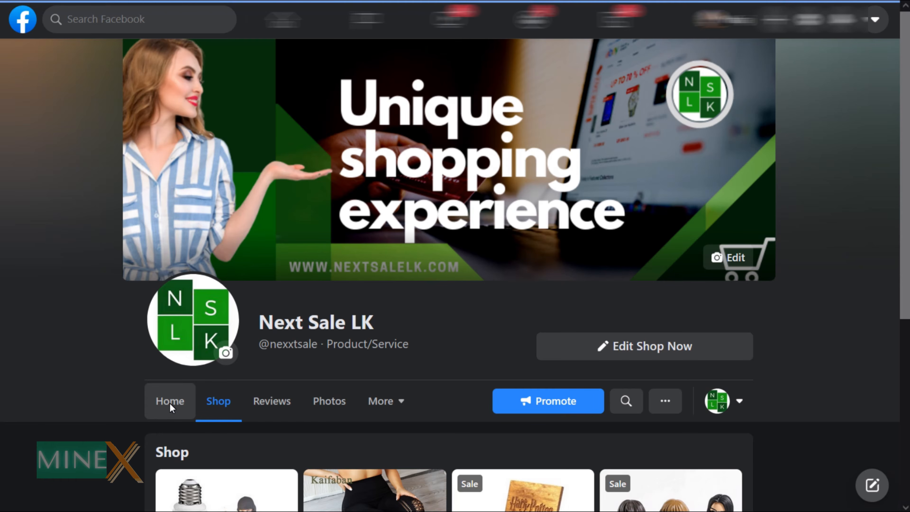
Step: Switch to the Next Sale LK Facebook page and open its shop in Commerce Manager
{"action": "left_click", "coordinate": [171, 403]}
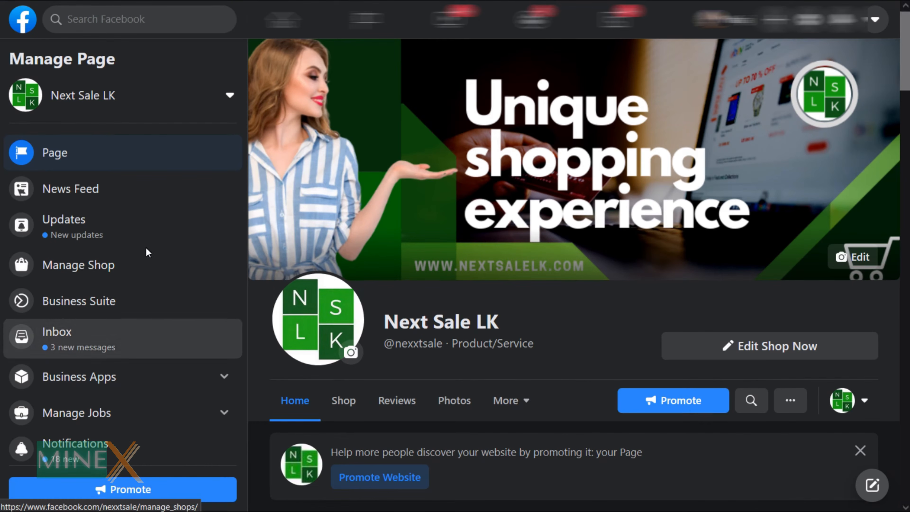
{"action": "left_click", "coordinate": [147, 275]}
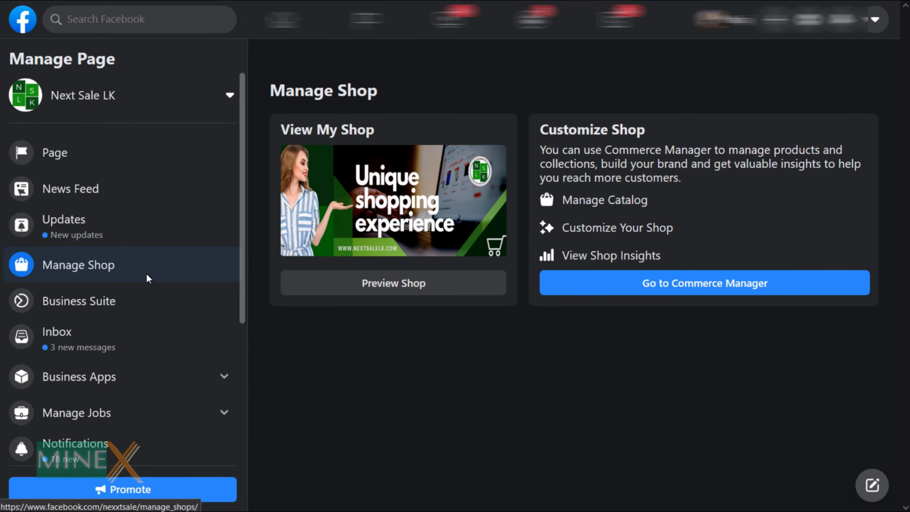
{"action": "left_click", "coordinate": [736, 290]}
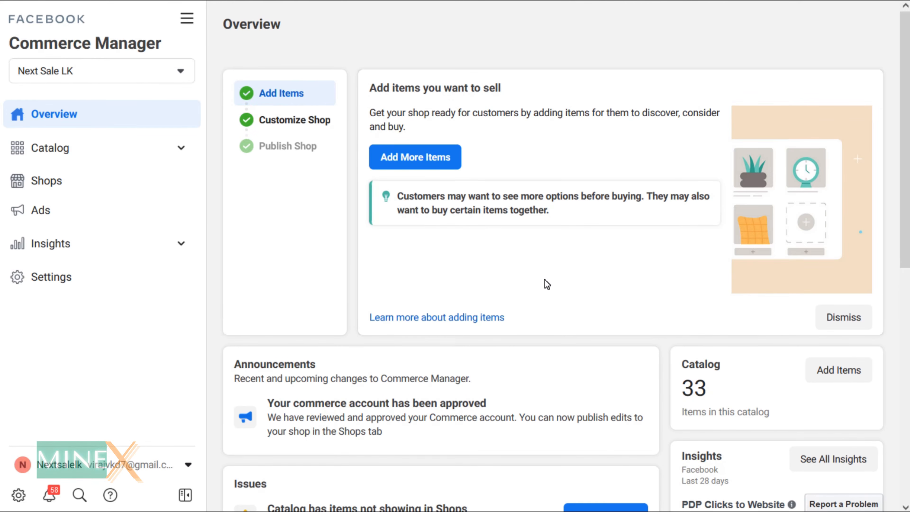
Step: Go to the catalog's items and start adding a single item
{"action": "left_click", "coordinate": [110, 148]}
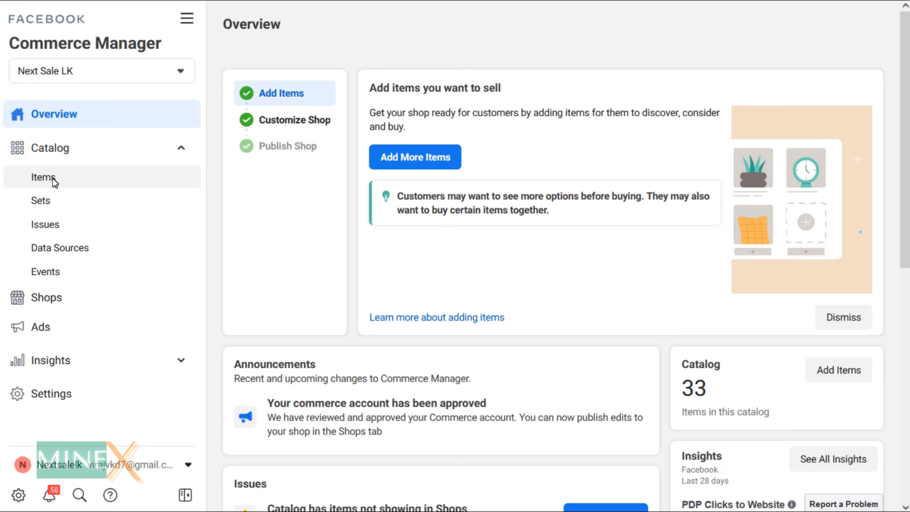
{"action": "left_click", "coordinate": [53, 179]}
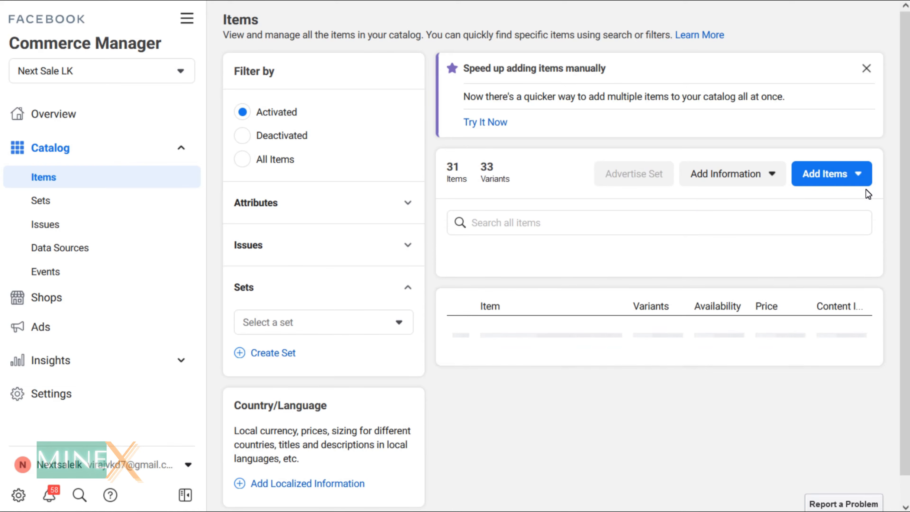
{"action": "left_click", "coordinate": [860, 177]}
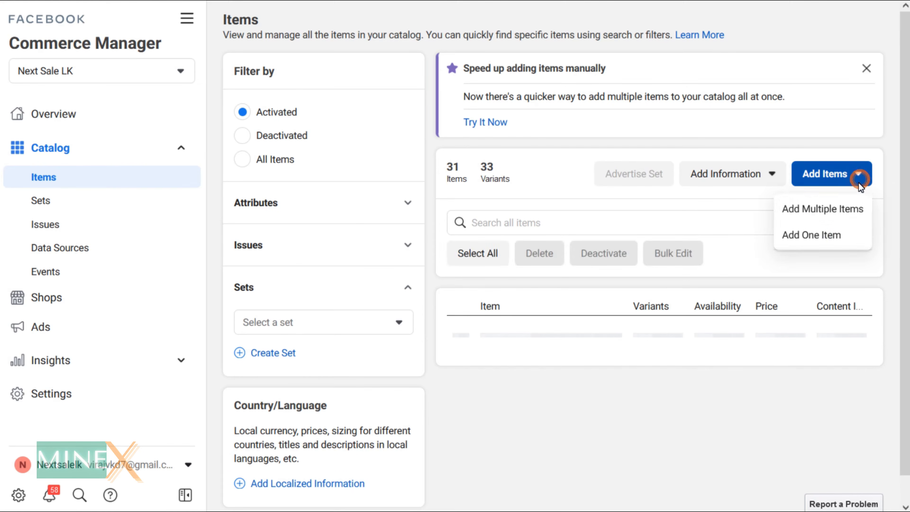
{"action": "left_click", "coordinate": [822, 238]}
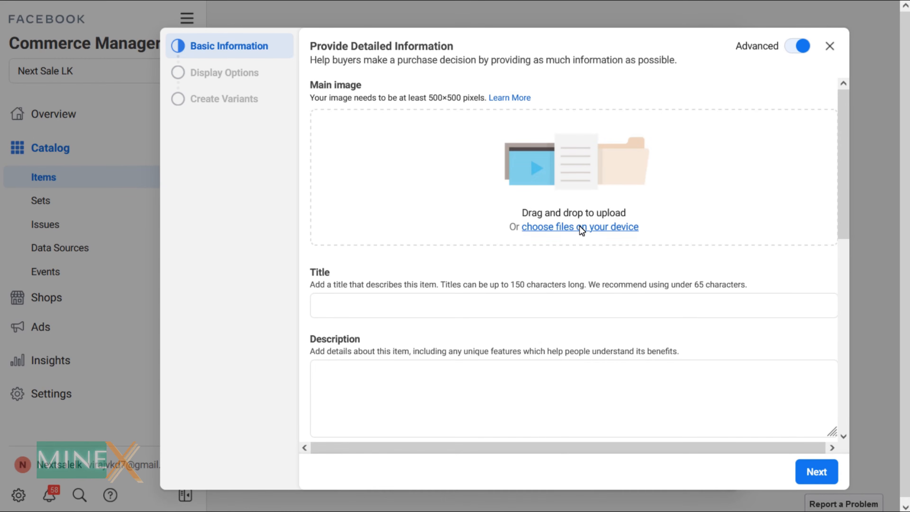
Step: Upload Edit easily(11).png from the Downloads folder as the item's main image
{"action": "left_click", "coordinate": [467, 153]}
{"action": "left_click", "coordinate": [525, 210]}
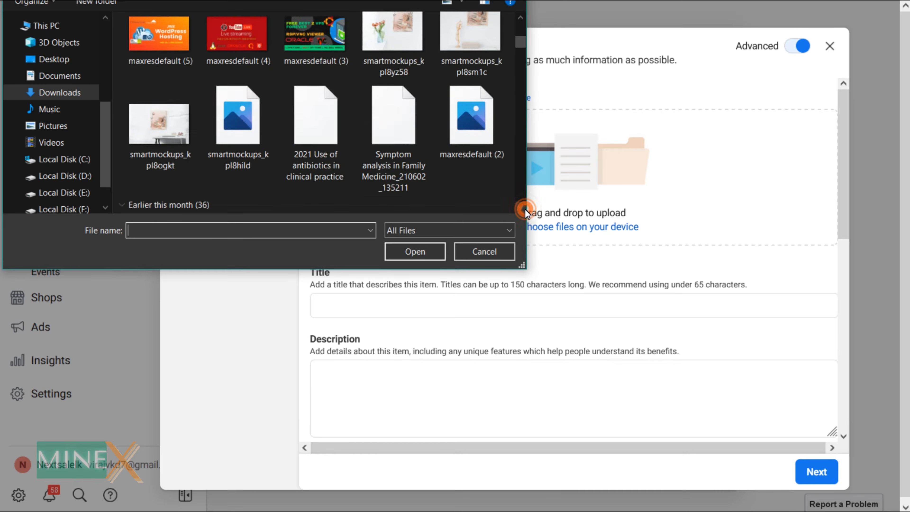
{"action": "scroll", "coordinate": [524, 211], "scroll_direction": "down", "scroll_amount": 15}
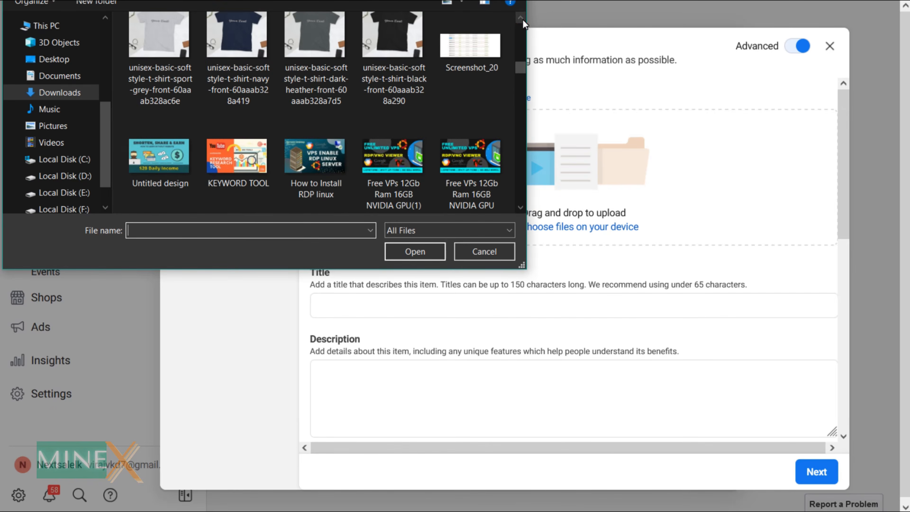
{"action": "scroll", "coordinate": [525, 24], "scroll_direction": "up", "scroll_amount": 15}
{"action": "left_click", "coordinate": [402, 47]}
{"action": "left_click", "coordinate": [415, 251]}
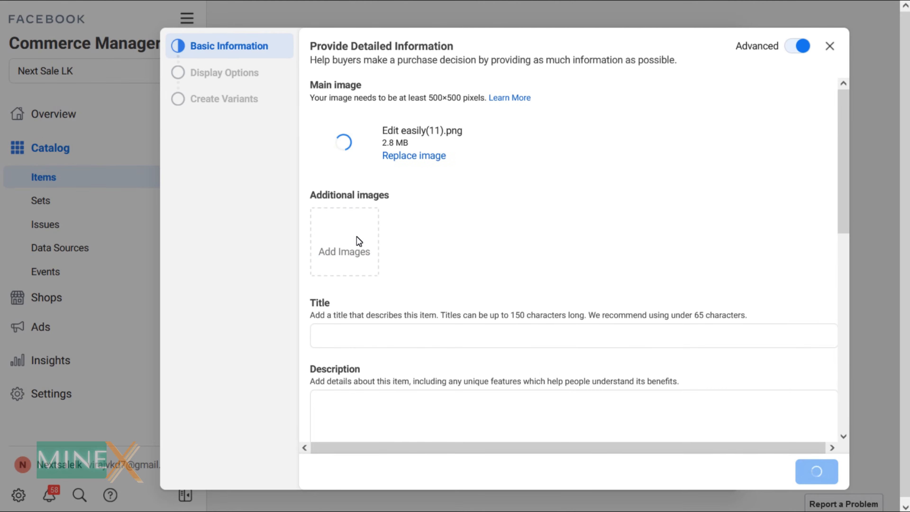
Step: Add the navy, dark heather and white T-shirt front pictures as the item's additional images
{"action": "left_click", "coordinate": [359, 240]}
{"action": "scroll", "coordinate": [524, 203], "scroll_direction": "down", "scroll_amount": 6}
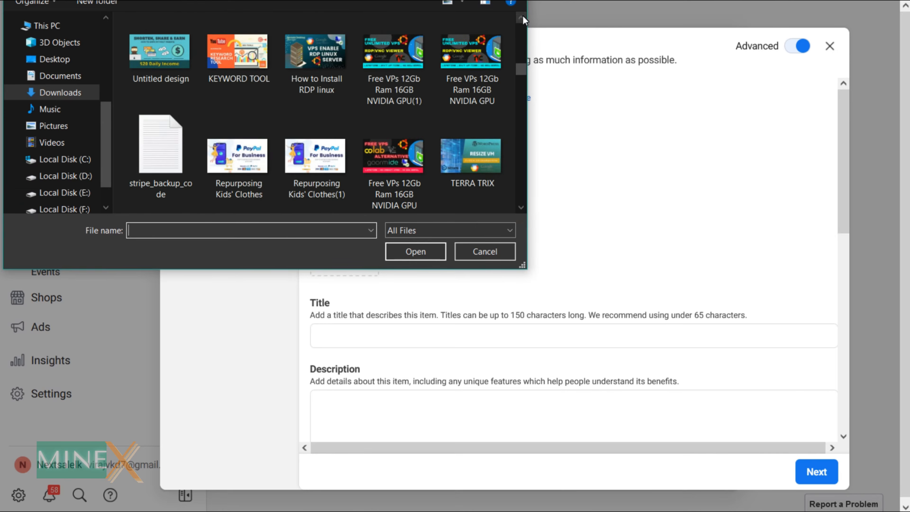
{"action": "left_click", "coordinate": [522, 17]}
{"action": "left_click", "coordinate": [234, 162]}
{"action": "left_click", "coordinate": [415, 253]}
{"action": "left_click", "coordinate": [423, 246]}
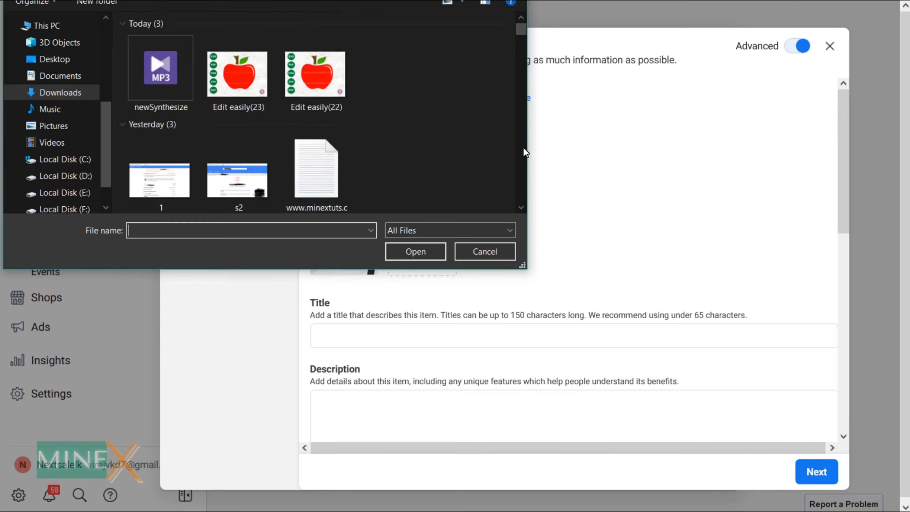
{"action": "left_click", "coordinate": [522, 208]}
{"action": "left_click", "coordinate": [320, 50]}
{"action": "left_click", "coordinate": [416, 252]}
{"action": "left_click", "coordinate": [512, 251]}
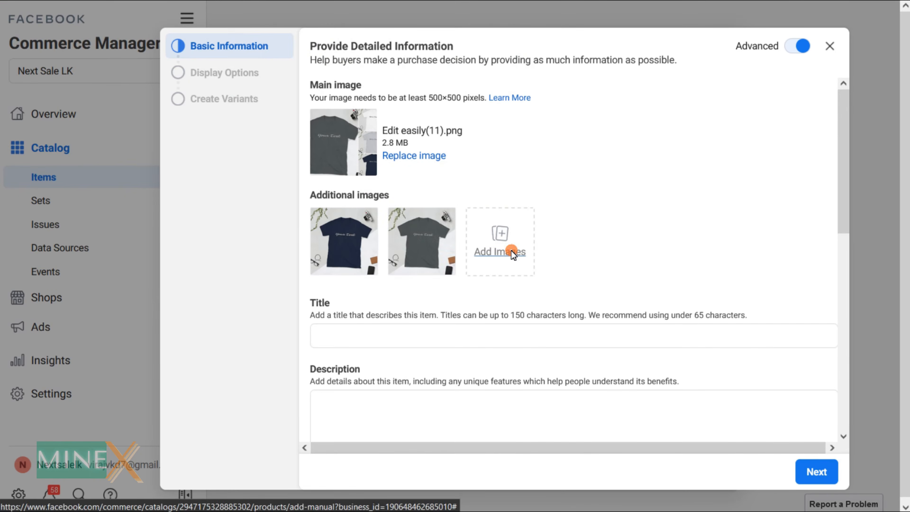
{"action": "scroll", "coordinate": [523, 204], "scroll_direction": "down", "scroll_amount": 5}
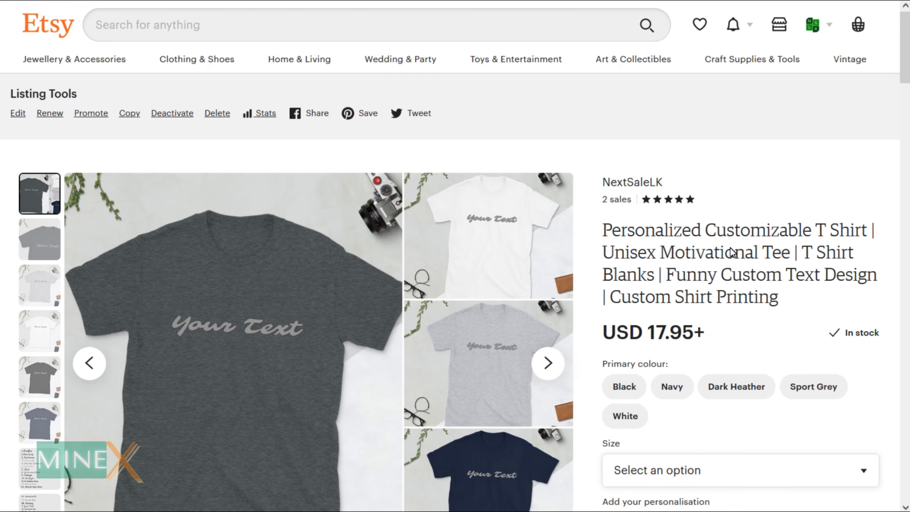
Step: Copy the full title of the personalized T-shirt from its Etsy listing into the catalog item's title
{"action": "left_click_drag", "start_coordinate": [604, 229], "coordinate": [781, 305]}
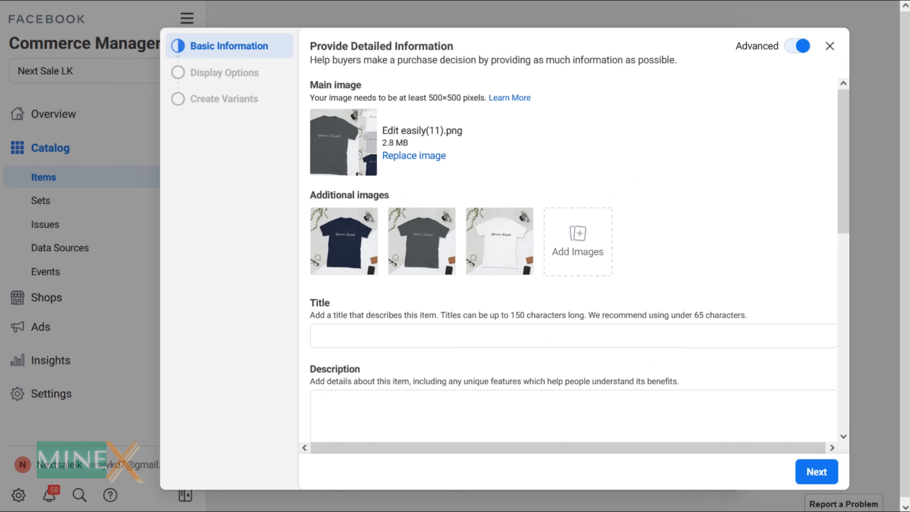
{"action": "left_click", "coordinate": [332, 342]}
{"action": "key", "text": "ctrl+v"}
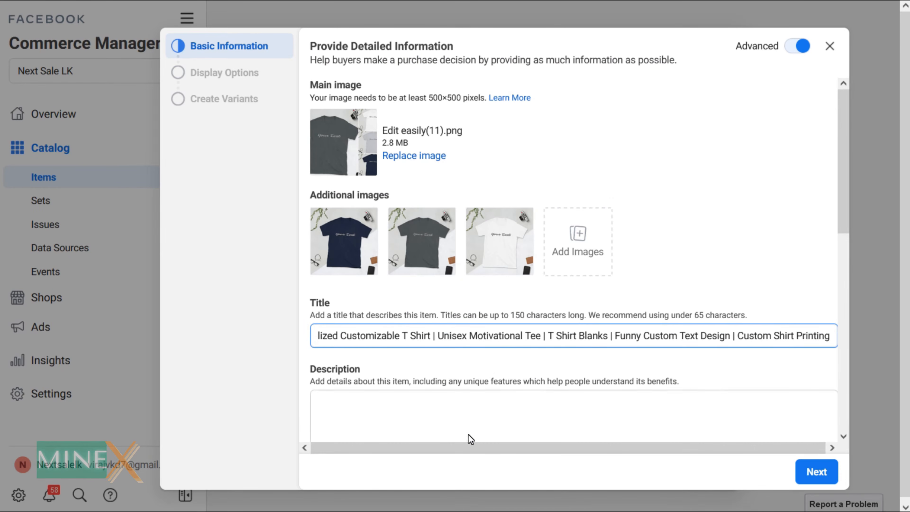
Step: Copy the T-shirt's full description, through the NextSaleLK sign-off, from its Etsy listing into the catalog item's description
{"action": "scroll", "coordinate": [844, 132], "scroll_direction": "down", "scroll_amount": 5}
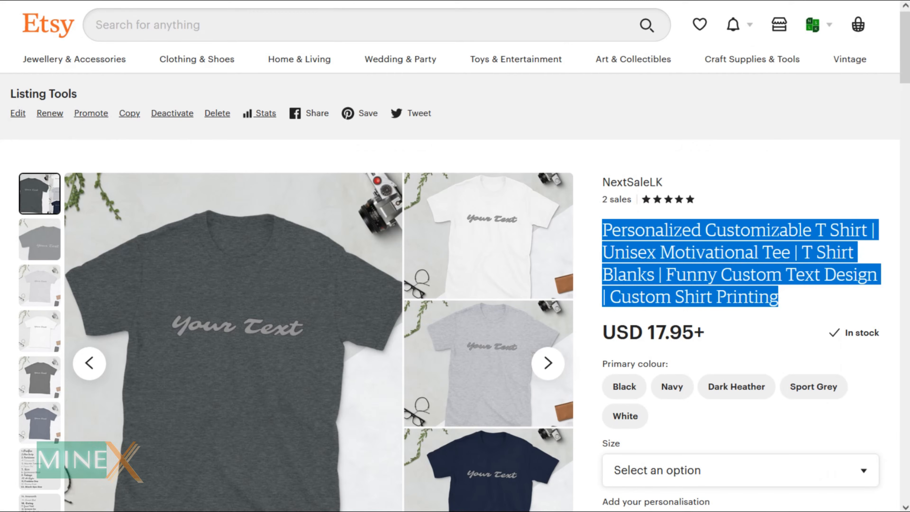
{"action": "scroll", "coordinate": [630, 325], "scroll_direction": "down", "scroll_amount": 10}
{"action": "scroll", "coordinate": [626, 329], "scroll_direction": "up", "scroll_amount": 1}
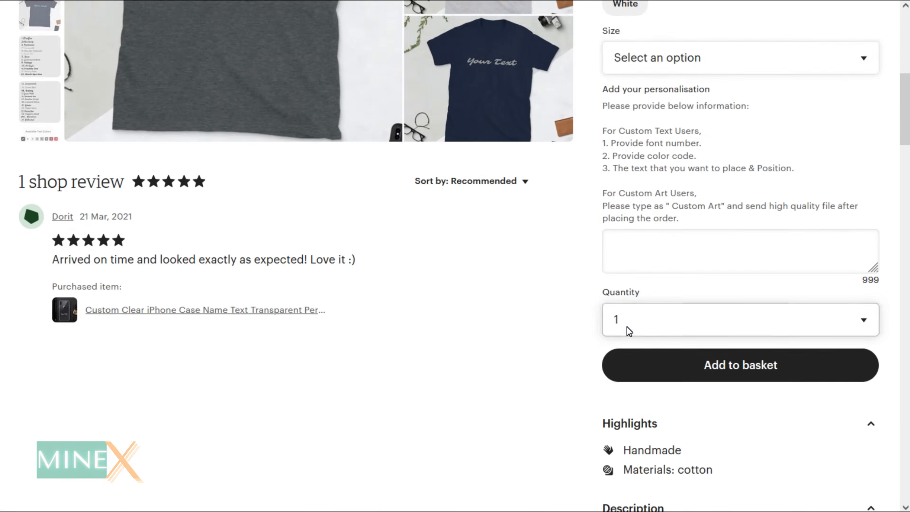
{"action": "scroll", "coordinate": [718, 270], "scroll_direction": "down", "scroll_amount": 10}
{"action": "left_click", "coordinate": [719, 270]}
{"action": "scroll", "coordinate": [673, 248], "scroll_direction": "down", "scroll_amount": 2}
{"action": "left_click_drag", "start_coordinate": [602, 79], "coordinate": [736, 429]}
{"action": "scroll", "coordinate": [736, 428], "scroll_direction": "down", "scroll_amount": 3}
{"action": "scroll", "coordinate": [735, 428], "scroll_direction": "up", "scroll_amount": 3}
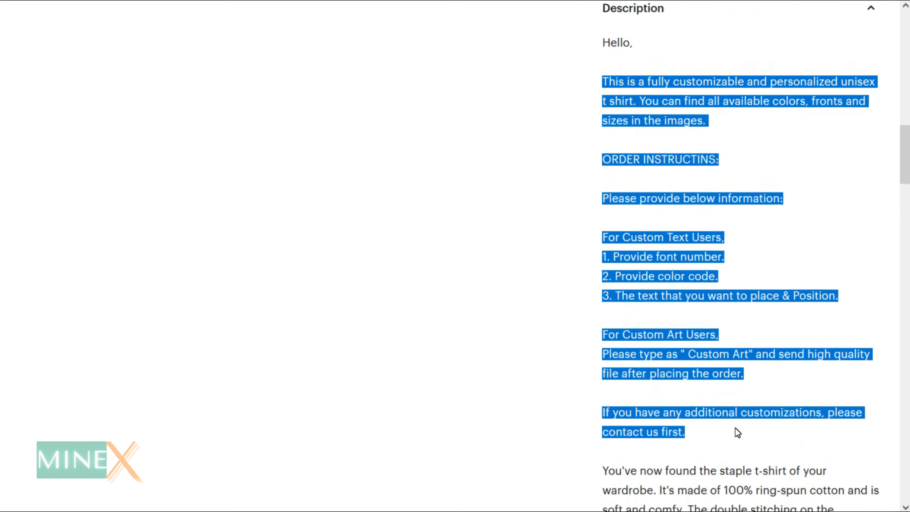
{"action": "left_click", "coordinate": [603, 64]}
{"action": "left_click_drag", "start_coordinate": [603, 64], "coordinate": [842, 460]}
{"action": "key", "text": "ctrl+Tab"}
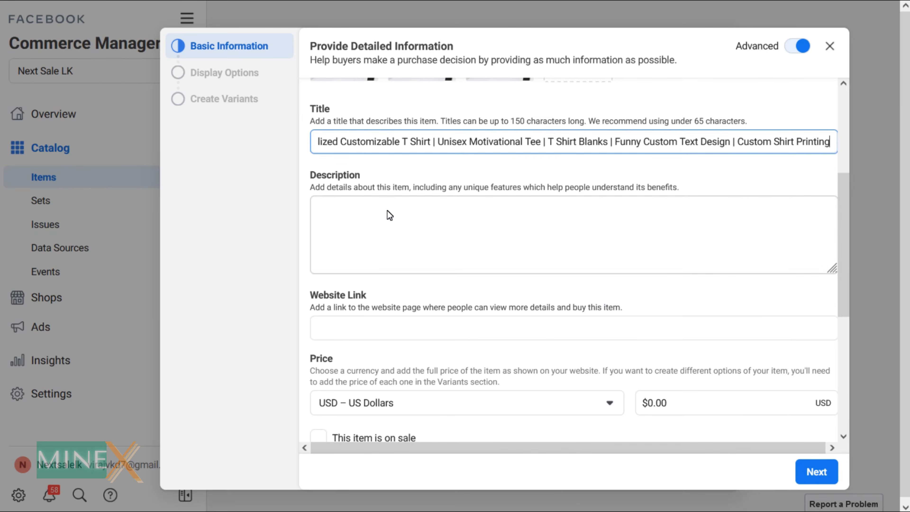
{"action": "left_click", "coordinate": [386, 210]}
{"action": "key", "text": "ctrl+v"}
Step: Correct the flagged spellings in the item's description, replacing "customizations" with "customization" and the misspelled order heading word with "INSTRUCTIONS"
{"action": "scroll", "coordinate": [386, 218], "scroll_direction": "up", "scroll_amount": 8}
{"action": "scroll", "coordinate": [458, 245], "scroll_direction": "down", "scroll_amount": 3}
{"action": "scroll", "coordinate": [460, 250], "scroll_direction": "down", "scroll_amount": 1}
{"action": "scroll", "coordinate": [460, 250], "scroll_direction": "up", "scroll_amount": 1}
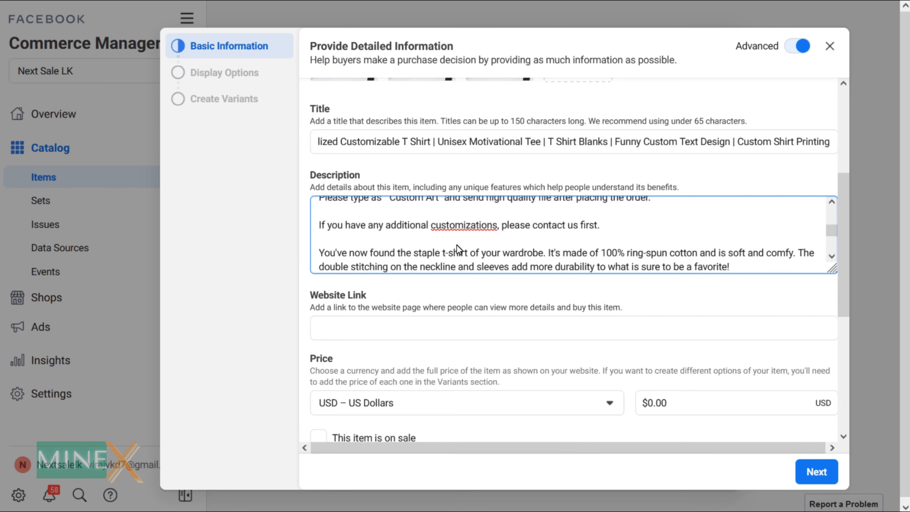
{"action": "right_click", "coordinate": [472, 228]}
{"action": "left_click", "coordinate": [506, 237]}
{"action": "scroll", "coordinate": [439, 234], "scroll_direction": "up", "scroll_amount": 3}
{"action": "scroll", "coordinate": [440, 234], "scroll_direction": "down", "scroll_amount": 1}
{"action": "right_click", "coordinate": [380, 227]}
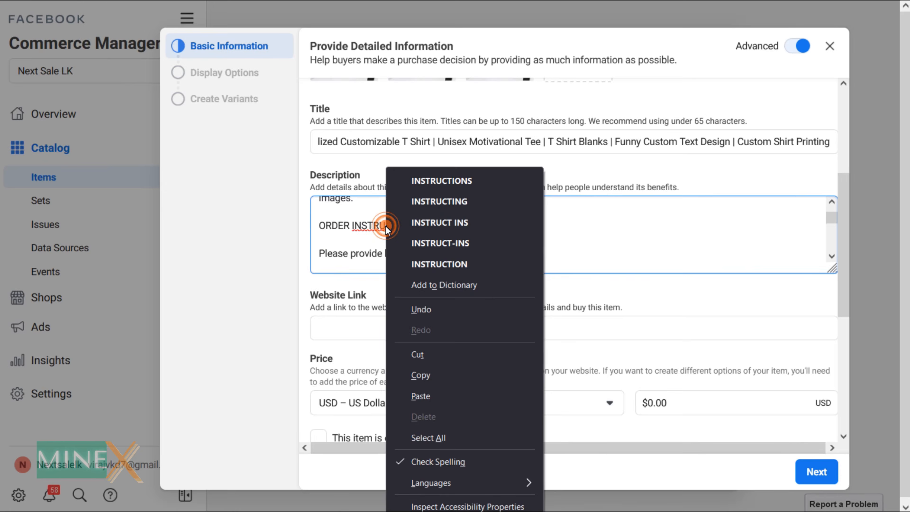
{"action": "left_click", "coordinate": [412, 180]}
{"action": "scroll", "coordinate": [541, 248], "scroll_direction": "down", "scroll_amount": 6}
{"action": "right_click", "coordinate": [603, 185]}
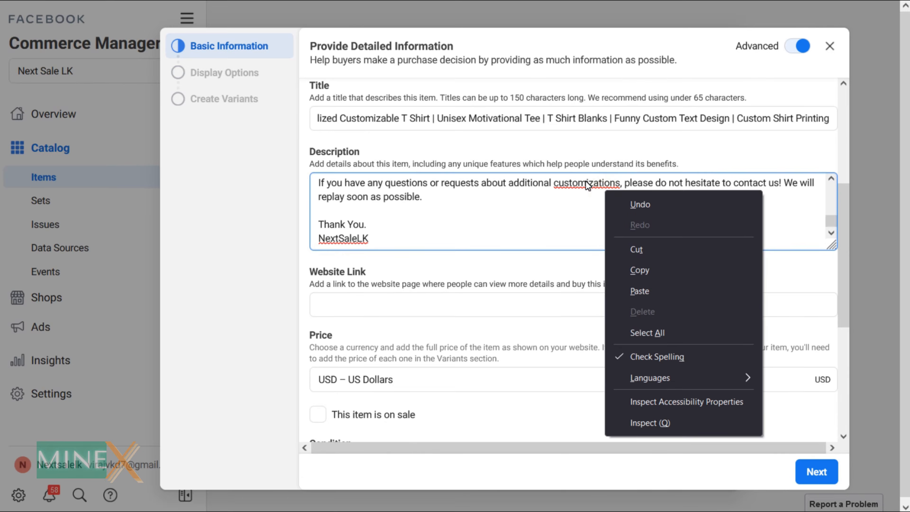
{"action": "left_click", "coordinate": [626, 189]}
{"action": "scroll", "coordinate": [502, 216], "scroll_direction": "up", "scroll_amount": 3}
{"action": "scroll", "coordinate": [505, 214], "scroll_direction": "down", "scroll_amount": 5}
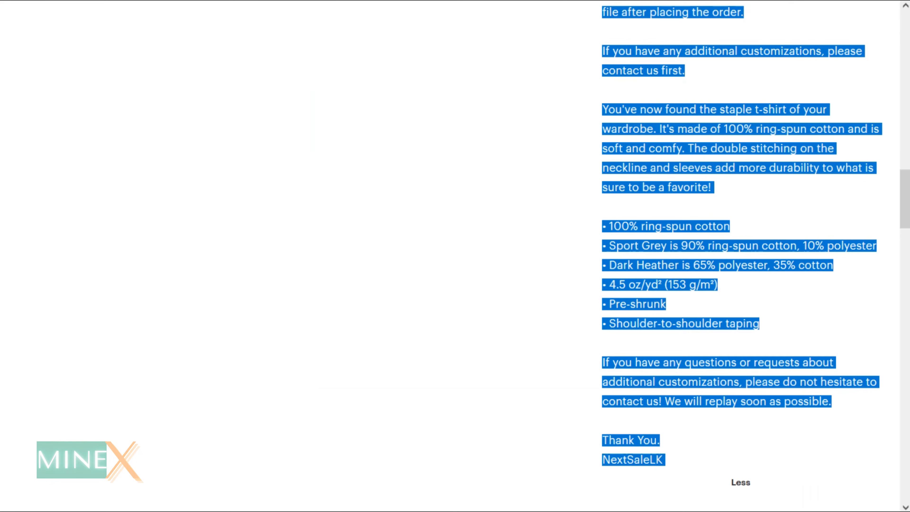
{"action": "scroll", "coordinate": [526, 202], "scroll_direction": "up", "scroll_amount": 7}
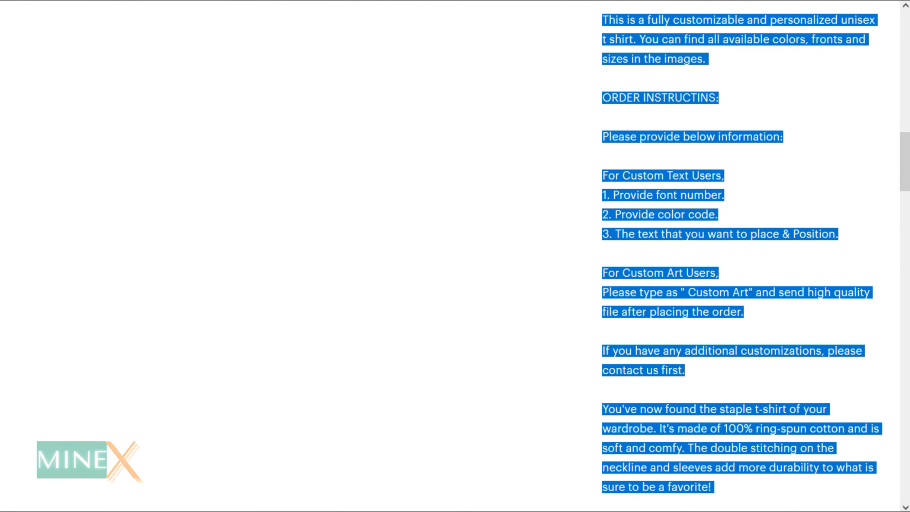
{"action": "key", "text": "ctrl+l"}
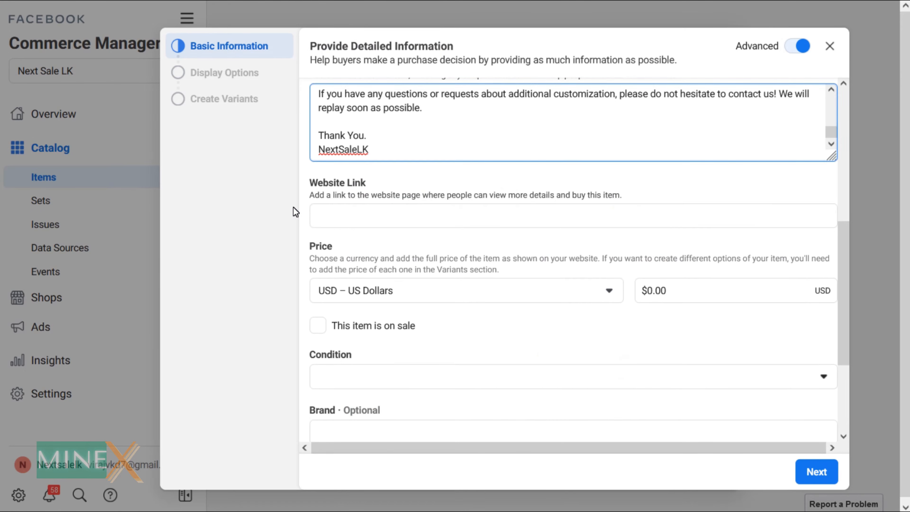
{"action": "left_click", "coordinate": [356, 212]}
{"action": "type", "text": "nex"}
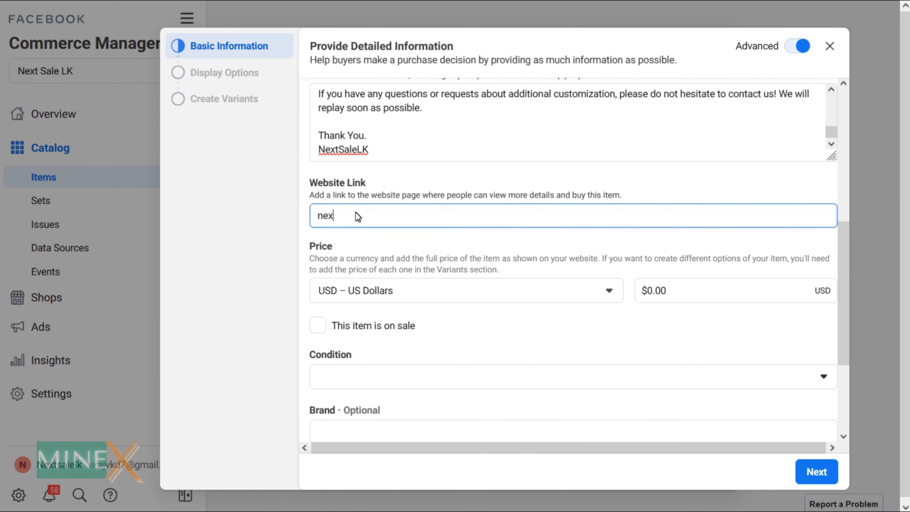
{"action": "type", "text": "tsalelk"}
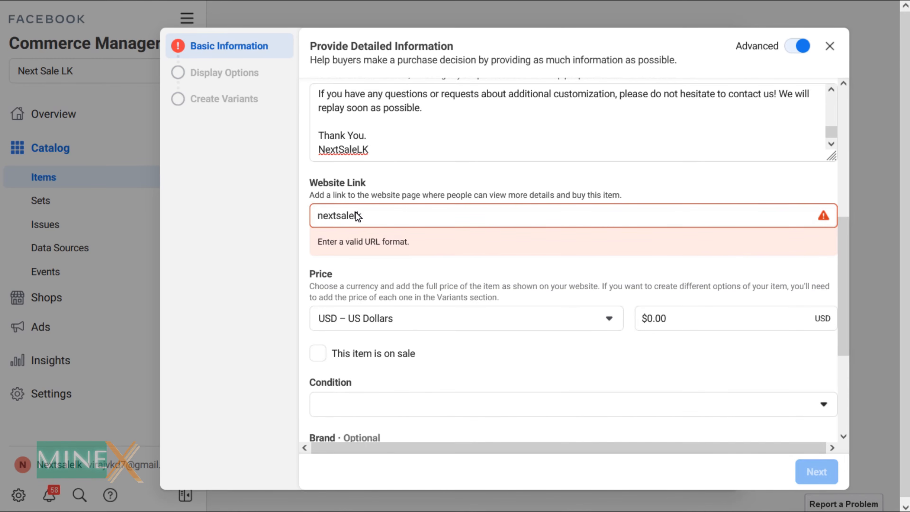
{"action": "type", "text": ".e"}
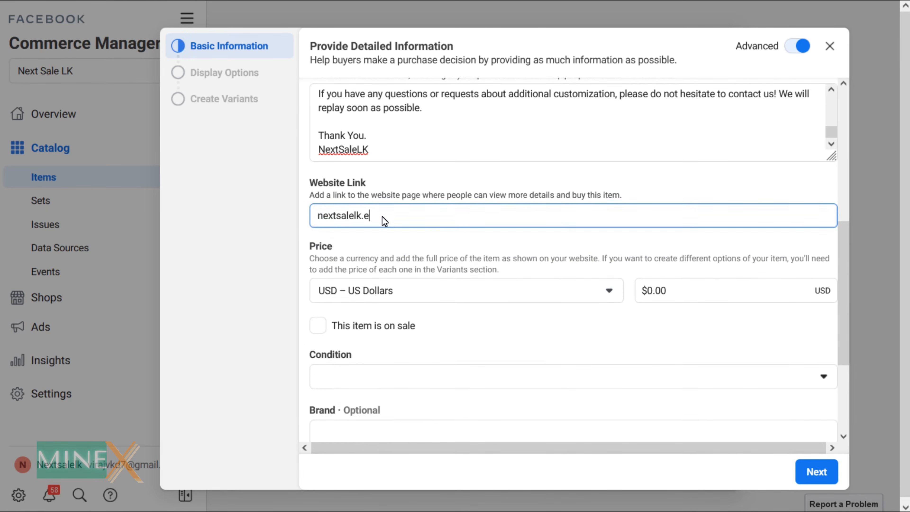
{"action": "type", "text": "tsy"}
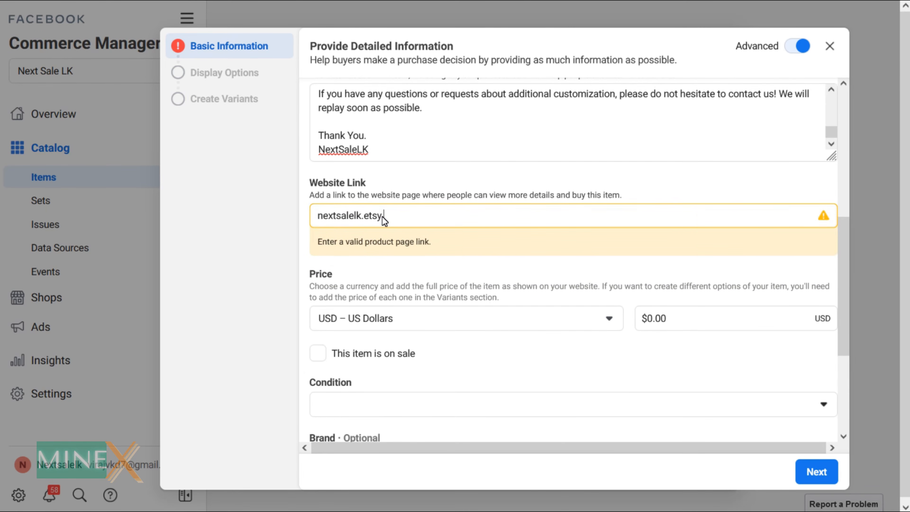
{"action": "type", "text": ".com"}
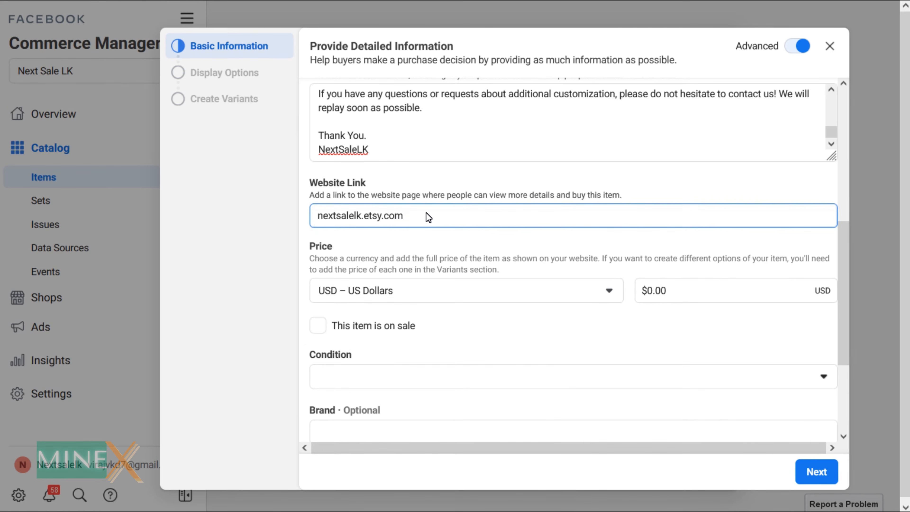
{"action": "type", "text": "/listing/1024301801"}
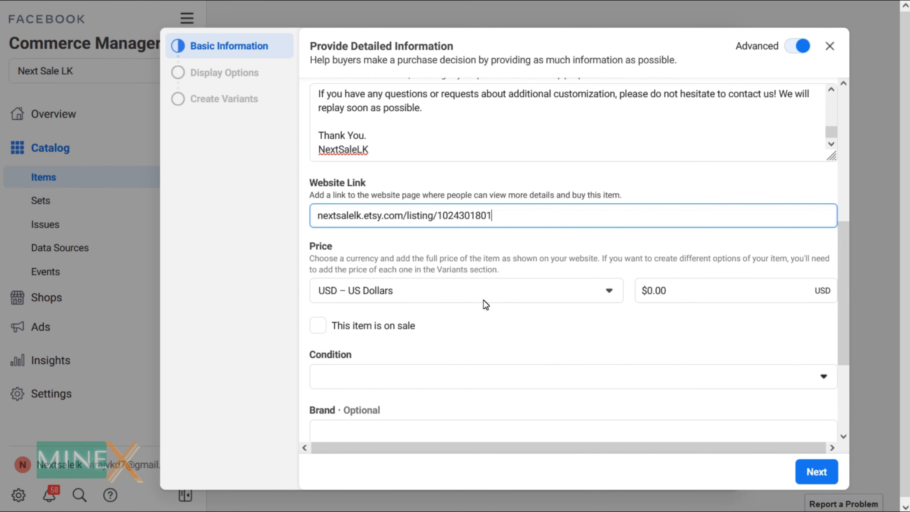
Step: Set the item's price to 17.95 US dollars and leave it not marked as on sale
{"action": "double_click", "coordinate": [660, 290]}
{"action": "left_click_drag", "start_coordinate": [681, 290], "coordinate": [624, 297]}
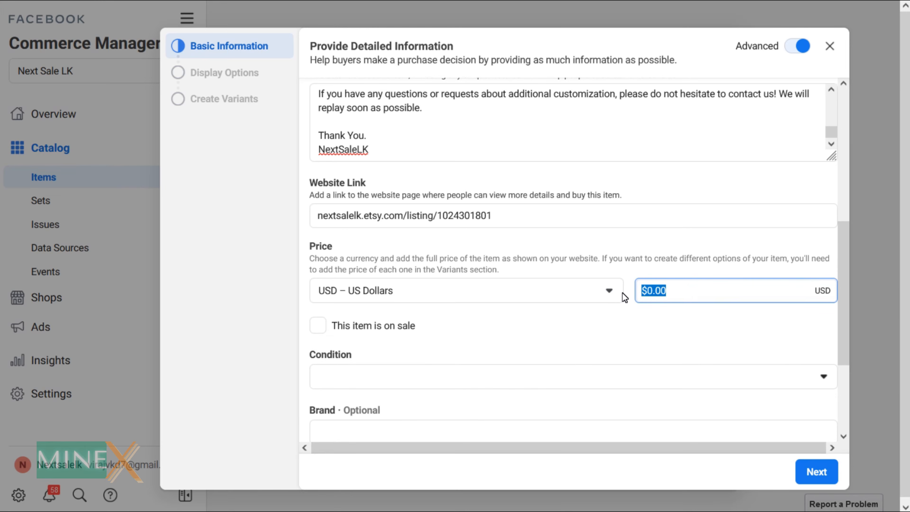
{"action": "type", "text": "17.95"}
{"action": "left_click", "coordinate": [695, 331]}
{"action": "scroll", "coordinate": [703, 398], "scroll_direction": "down", "scroll_amount": 3}
{"action": "left_click", "coordinate": [667, 122]}
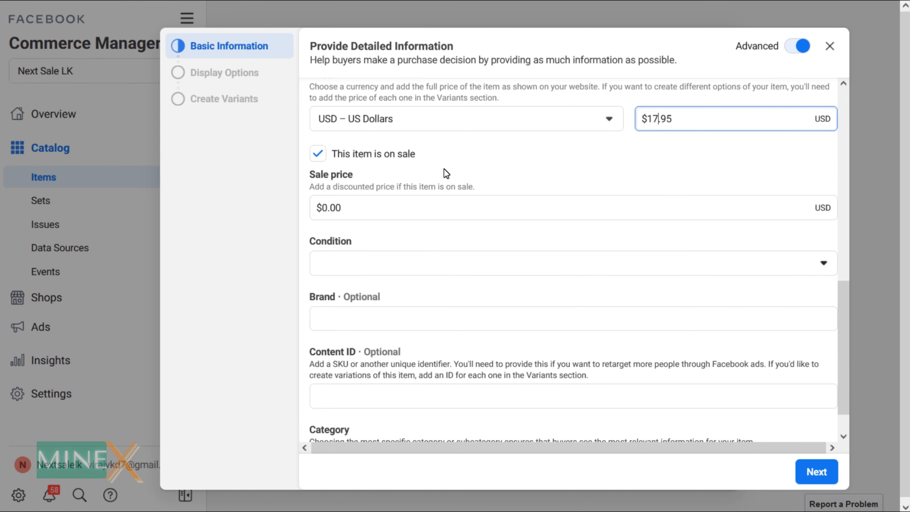
{"action": "left_click", "coordinate": [379, 152]}
Step: Set the item's condition to New and its brand to NextSaleLK
{"action": "left_click", "coordinate": [480, 229]}
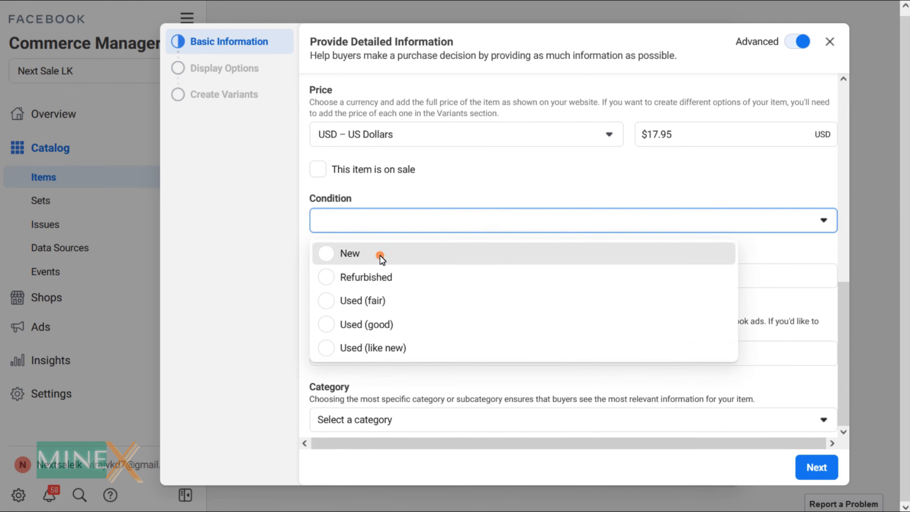
{"action": "left_click", "coordinate": [380, 256]}
{"action": "left_click", "coordinate": [461, 230]}
{"action": "left_click", "coordinate": [385, 196]}
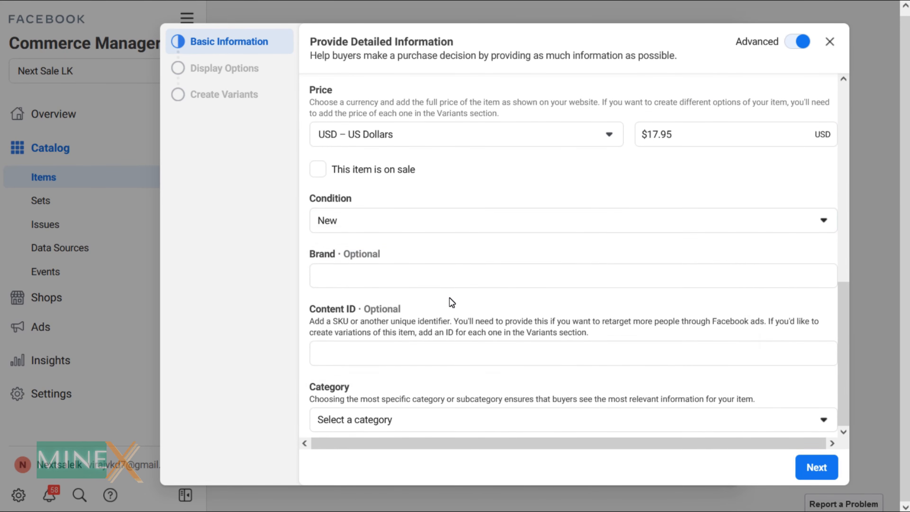
{"action": "left_click", "coordinate": [372, 285]}
{"action": "type", "text": "NextSaleLK"}
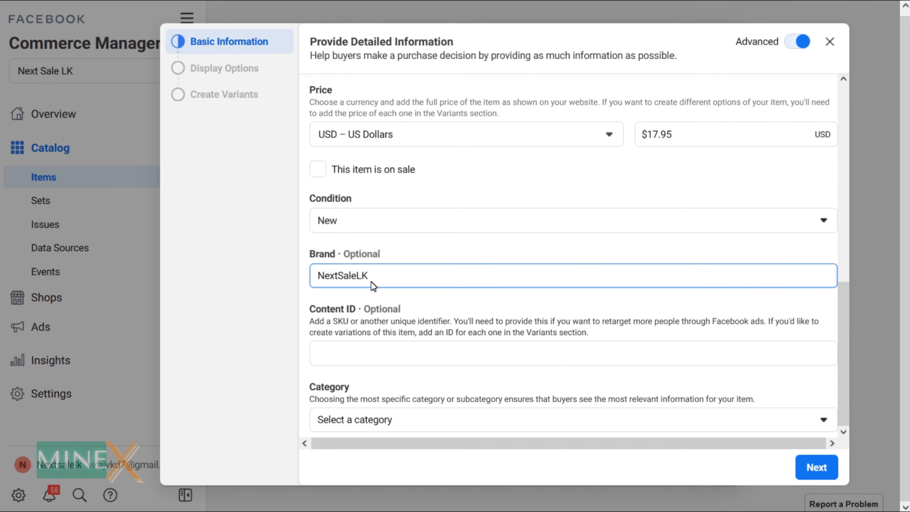
Step: Set the item's category to Casual Shirts under Men's Clothing > Tops and continue to the display options
{"action": "left_click", "coordinate": [453, 428]}
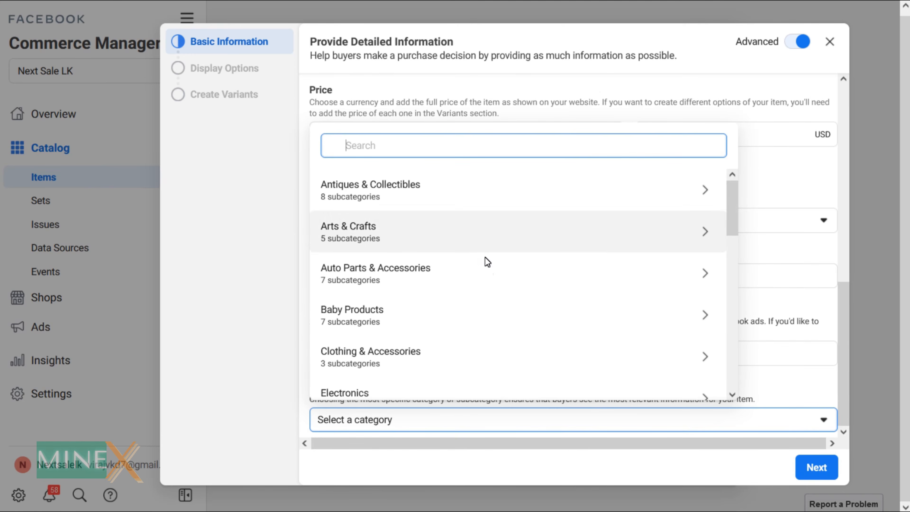
{"action": "type", "text": "t"}
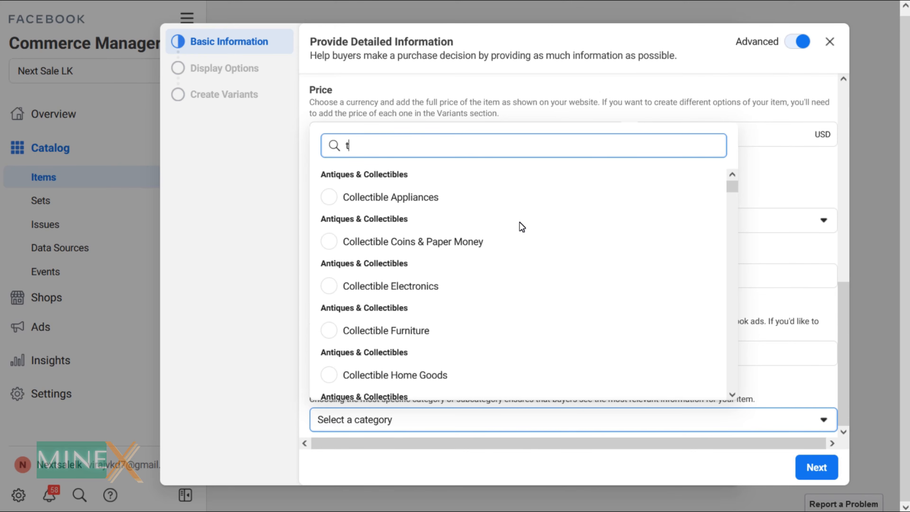
{"action": "type", "text": " sh"}
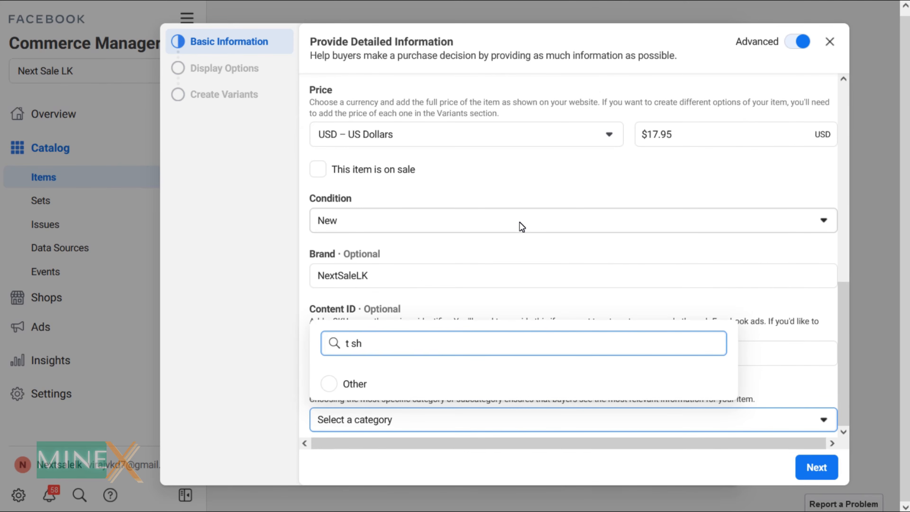
{"action": "key", "text": "BackSpace"}
{"action": "type", "text": "shir"}
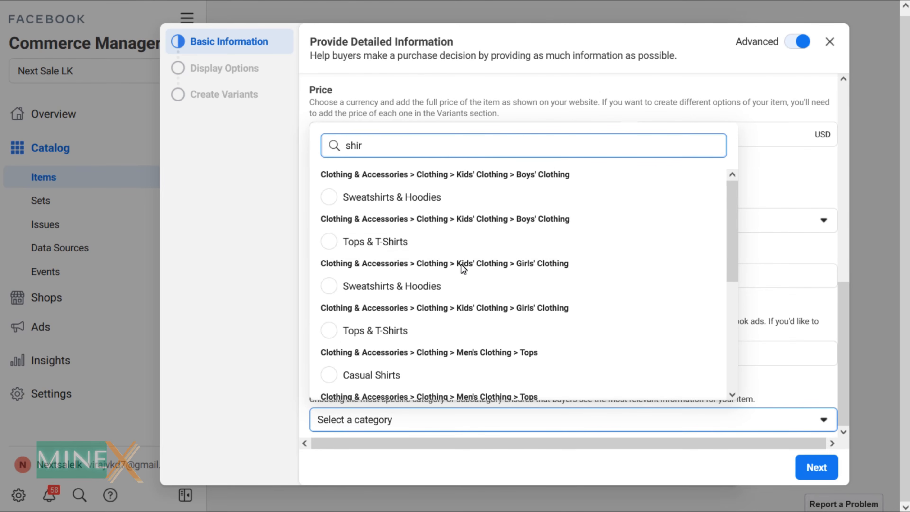
{"action": "scroll", "coordinate": [738, 289], "scroll_direction": "down", "scroll_amount": 4}
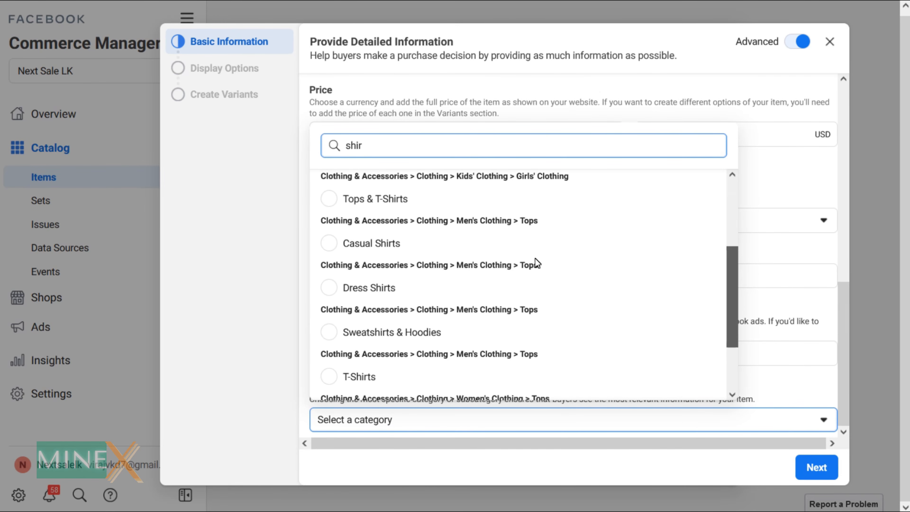
{"action": "left_click", "coordinate": [420, 240]}
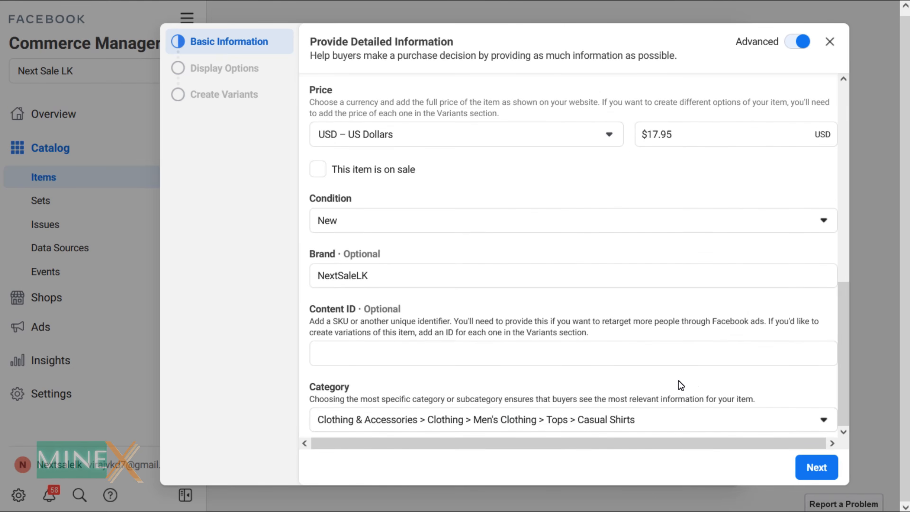
{"action": "left_click", "coordinate": [821, 470]}
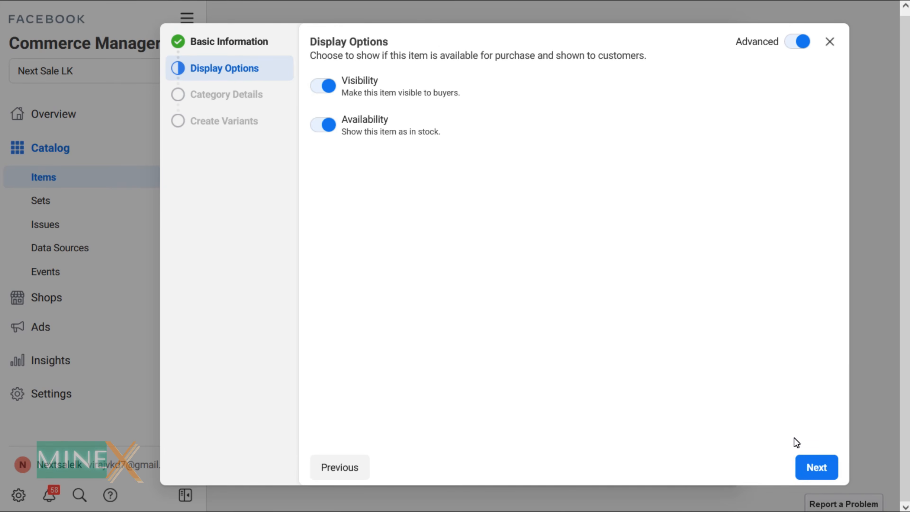
Step: Accept the display options with visibility and availability on, and set the item's gender to Unisex
{"action": "left_click", "coordinate": [821, 470]}
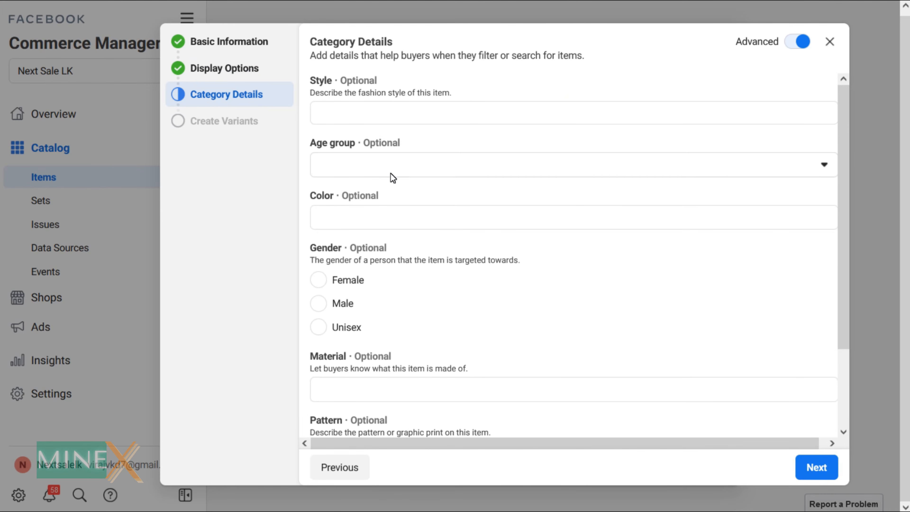
{"action": "scroll", "coordinate": [416, 294], "scroll_direction": "down", "scroll_amount": 2}
{"action": "left_click", "coordinate": [348, 258]}
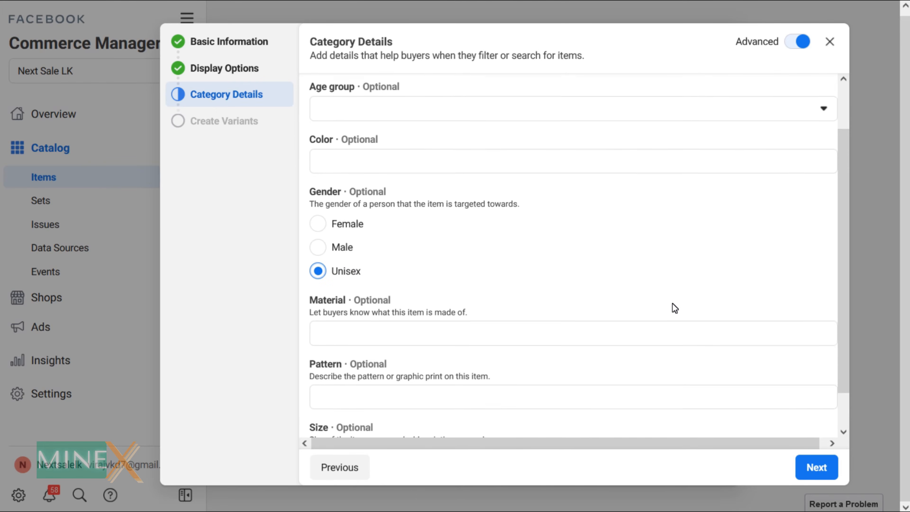
{"action": "scroll", "coordinate": [672, 304], "scroll_direction": "up", "scroll_amount": 2}
{"action": "scroll", "coordinate": [627, 314], "scroll_direction": "down", "scroll_amount": 3}
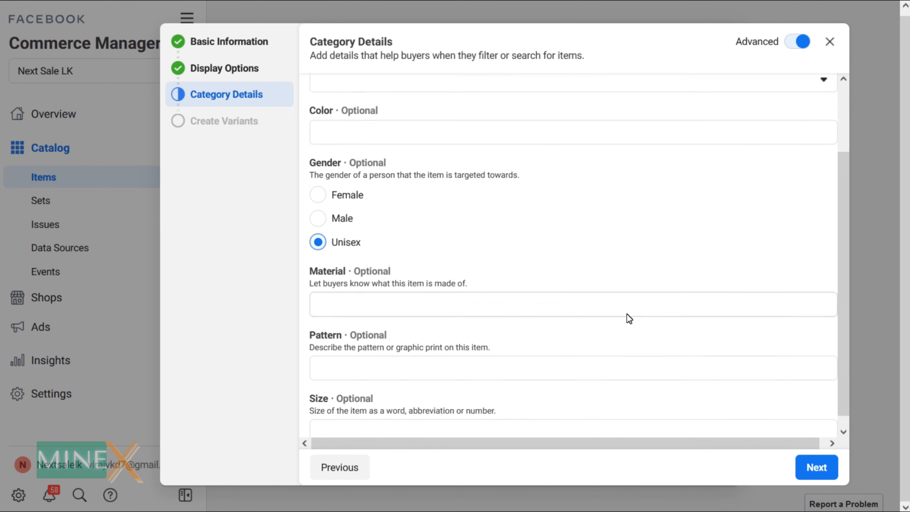
Step: Complete the category details with Cotton as the material and S, M, L, XL as the size
{"action": "left_click", "coordinate": [504, 292]}
{"action": "type", "text": "C"}
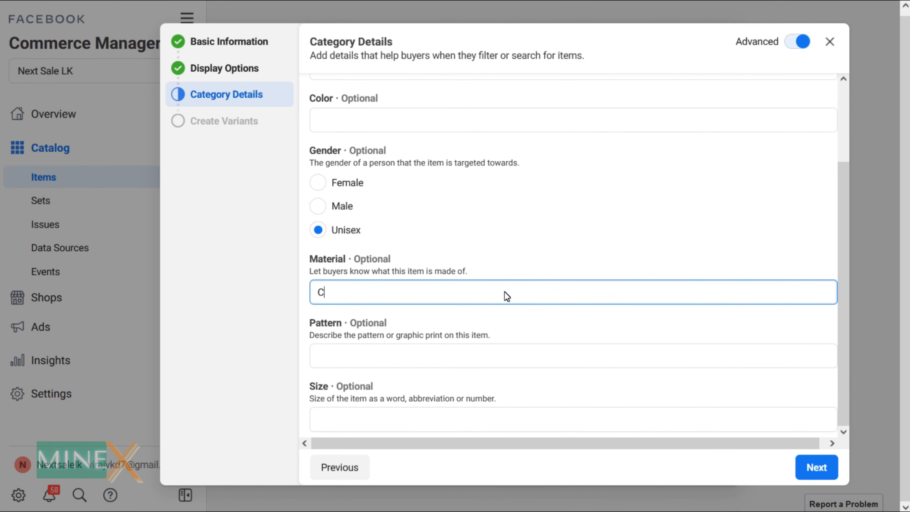
{"action": "type", "text": "otton"}
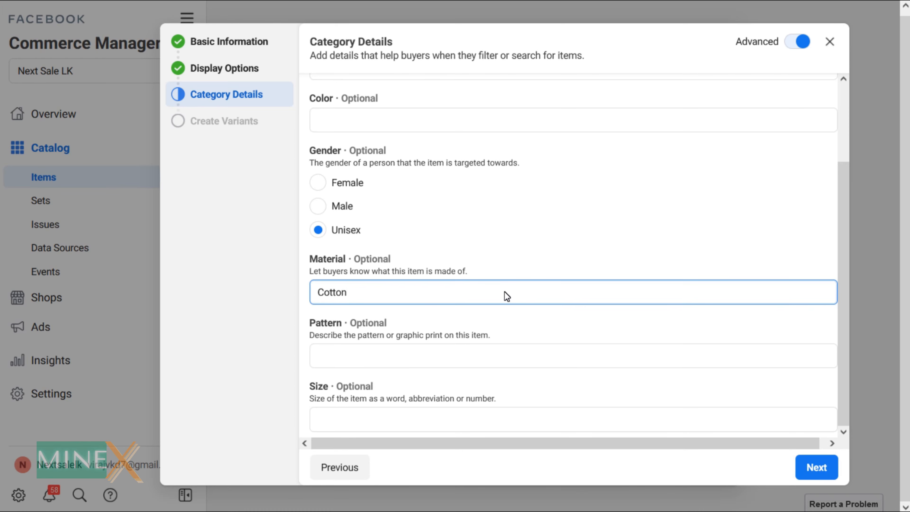
{"action": "left_click", "coordinate": [552, 433]}
{"action": "left_click", "coordinate": [453, 416]}
{"action": "type", "text": ","}
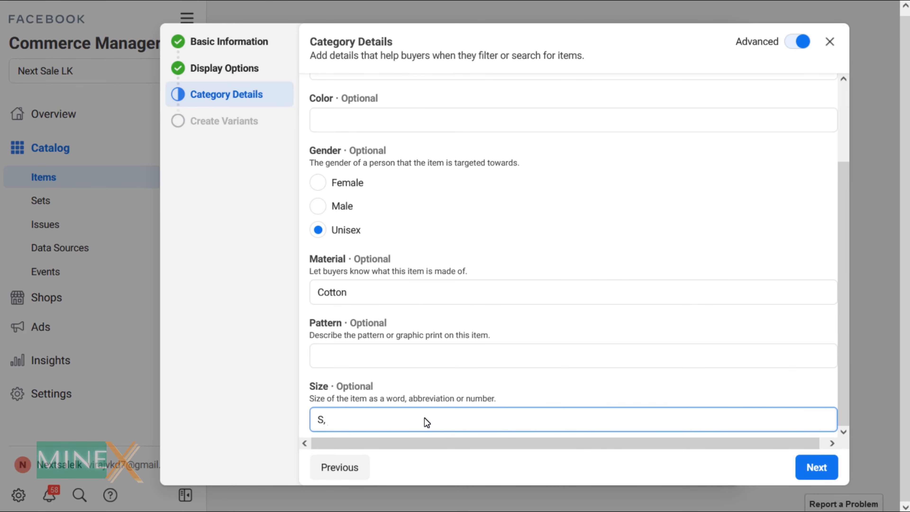
{"action": "type", "text": " M, L, XL"}
{"action": "key", "text": "Return"}
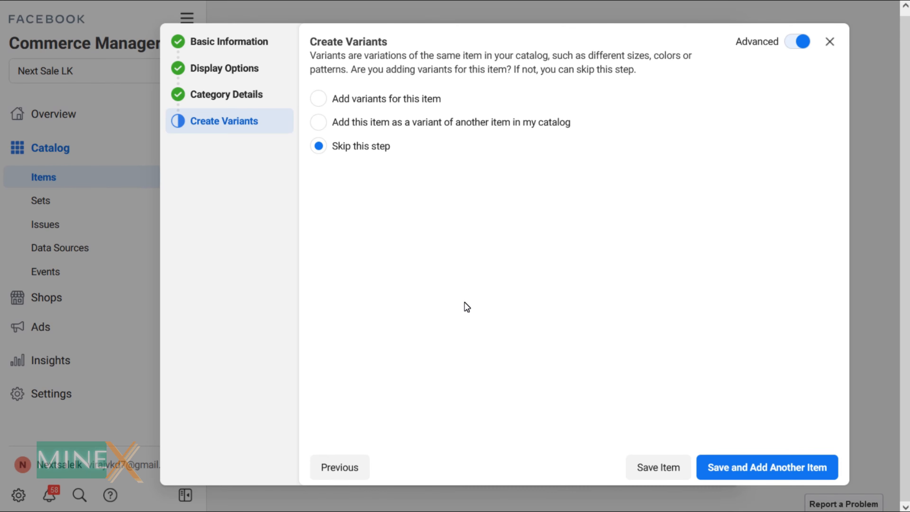
Step: Save the item without variants, leaving the blank form for another item, and check the catalog's item list for the T-shirt
{"action": "left_click", "coordinate": [769, 472]}
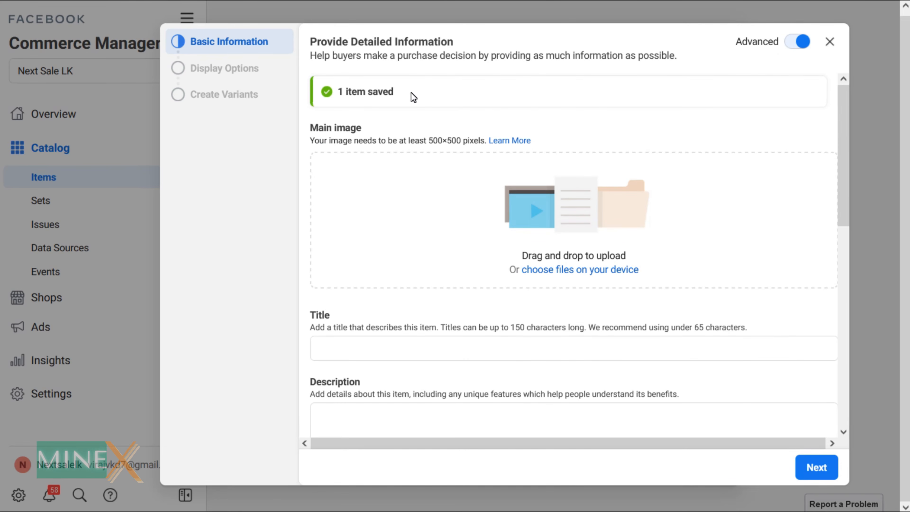
{"action": "left_click", "coordinate": [830, 42]}
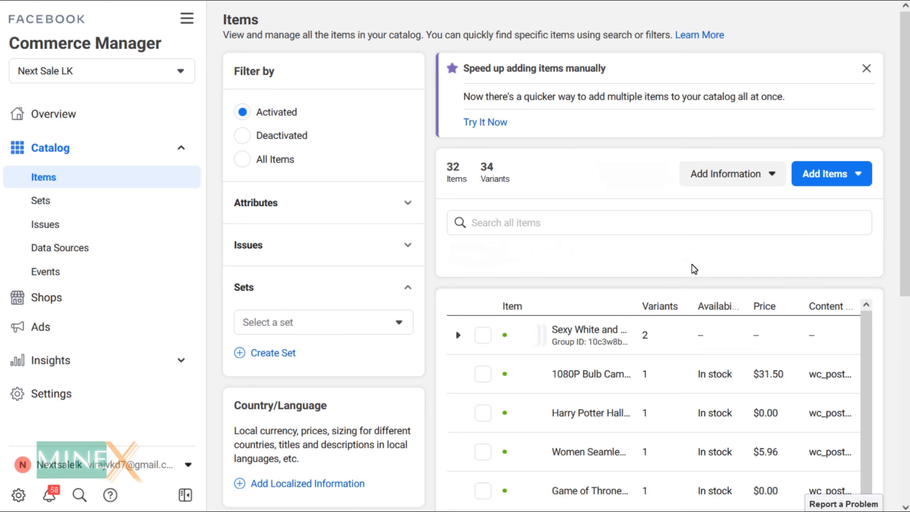
{"action": "scroll", "coordinate": [619, 260], "scroll_direction": "down", "scroll_amount": 10}
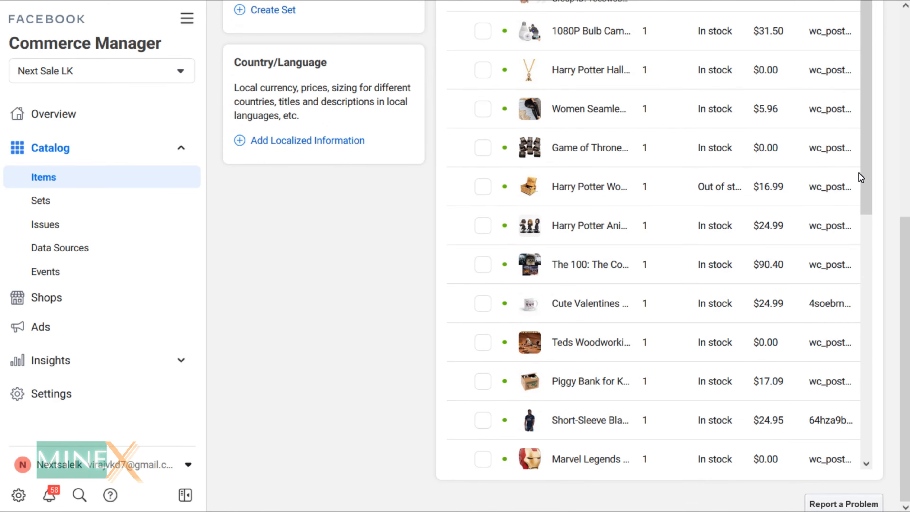
{"action": "left_click_drag", "start_coordinate": [866, 186], "coordinate": [885, 365]}
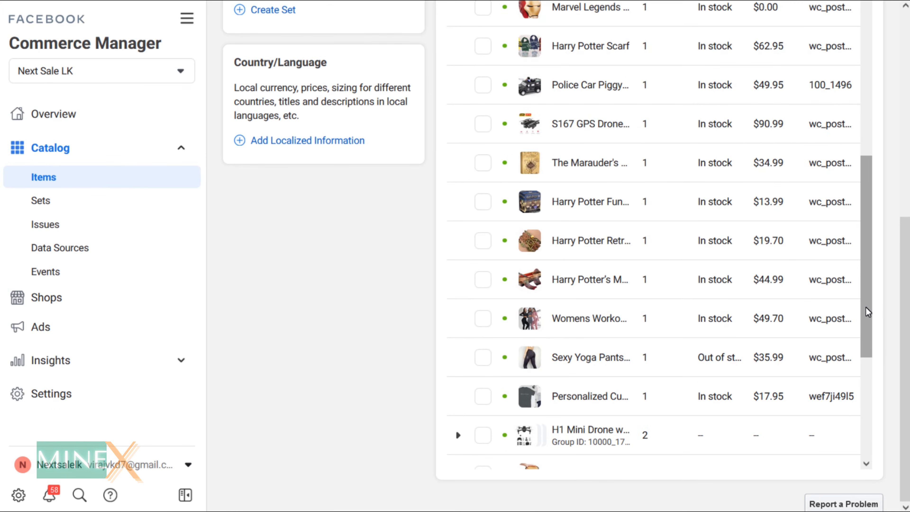
{"action": "scroll", "coordinate": [866, 310], "scroll_direction": "down", "scroll_amount": 1}
{"action": "scroll", "coordinate": [867, 236], "scroll_direction": "up", "scroll_amount": 8}
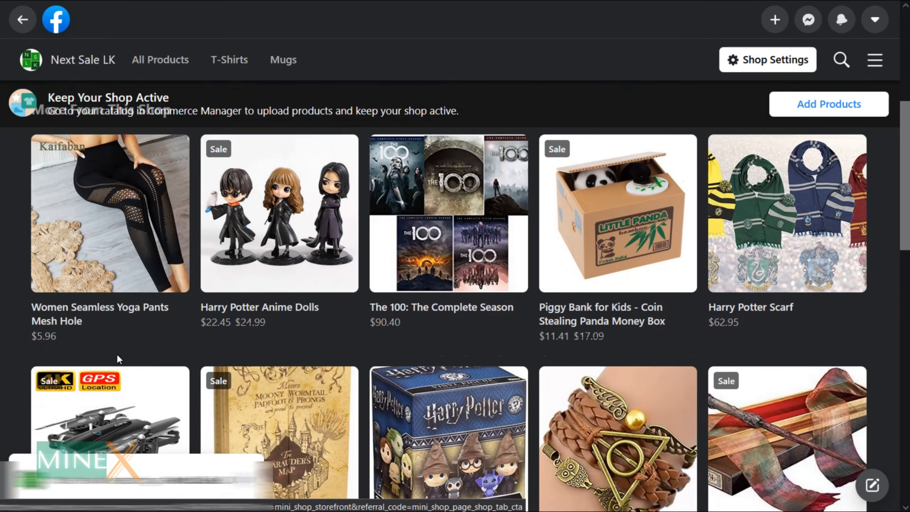
Step: Open the Personalized Customizable T Shirt from the Facebook shop's T-Shirts collection and follow its link to the Etsy website
{"action": "scroll", "coordinate": [117, 355], "scroll_direction": "down", "scroll_amount": 6}
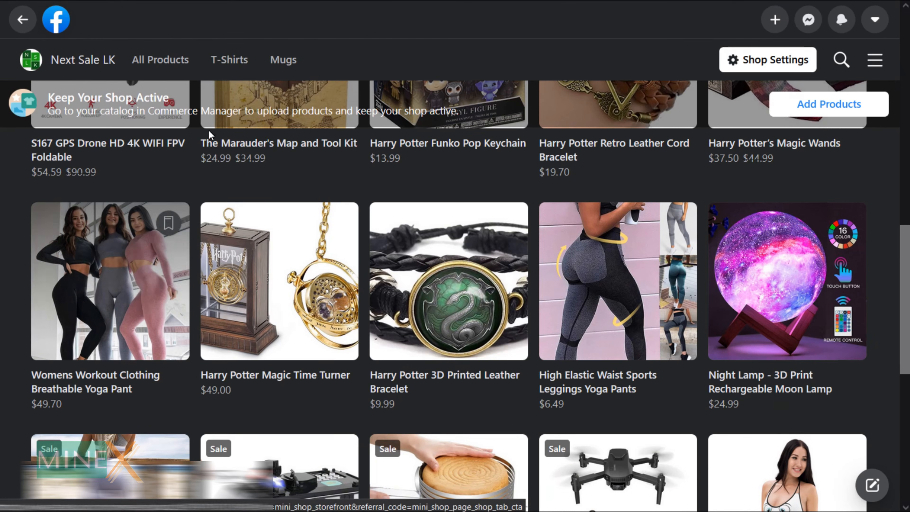
{"action": "left_click", "coordinate": [231, 61]}
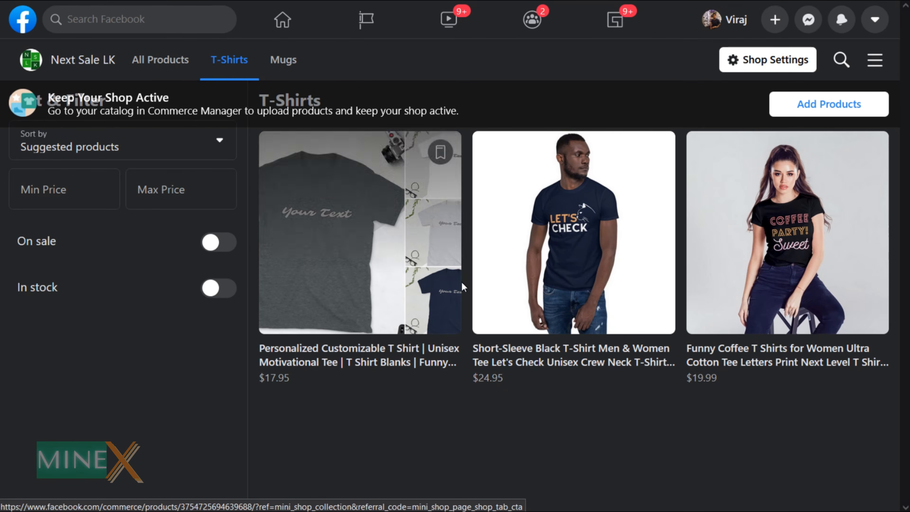
{"action": "left_click", "coordinate": [362, 250]}
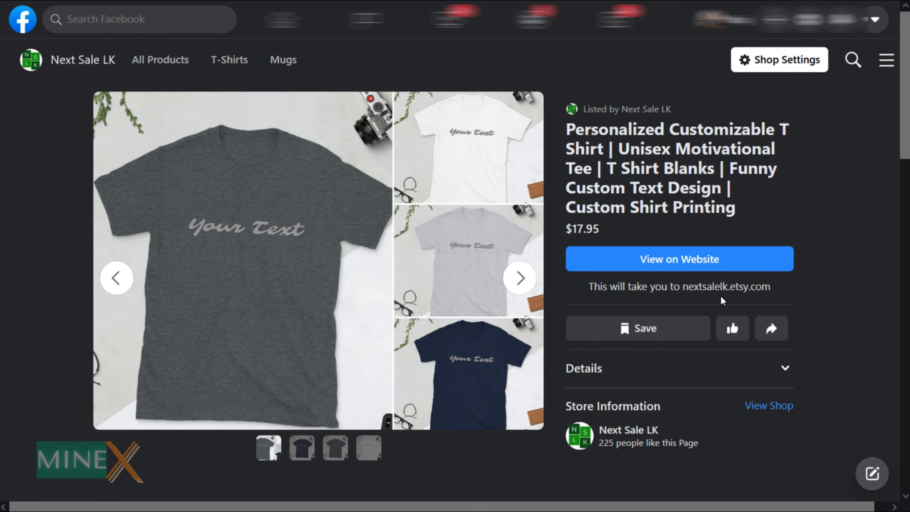
{"action": "left_click", "coordinate": [672, 263]}
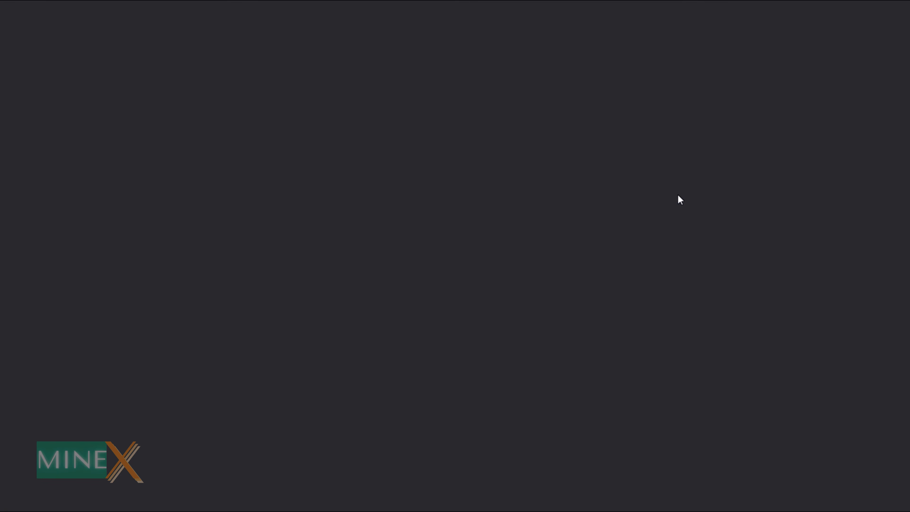